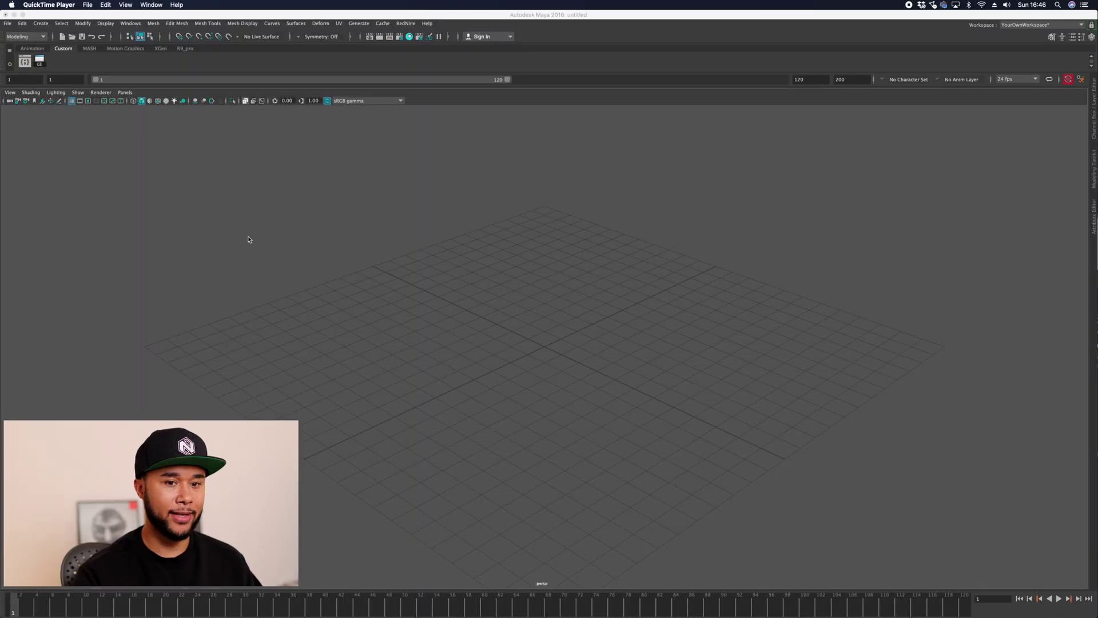
# Bring Maya to the front and move the current frame to 40
pyautogui.click(86, 607)
pyautogui.moveTo(2, 611)
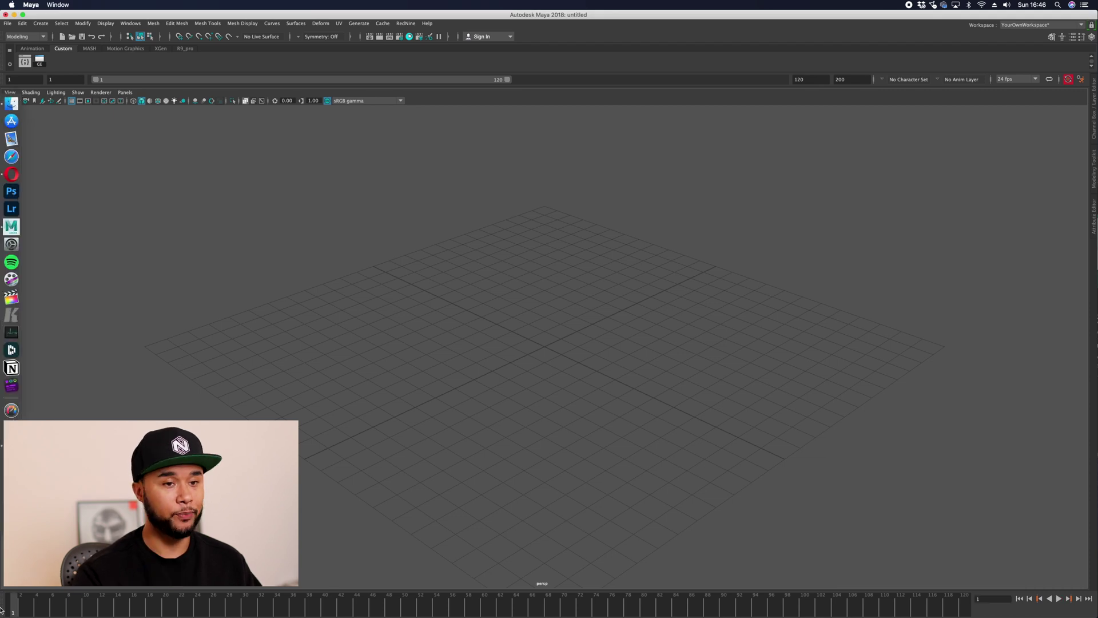
pyautogui.moveTo(106, 613); pyautogui.dragTo(325, 609)
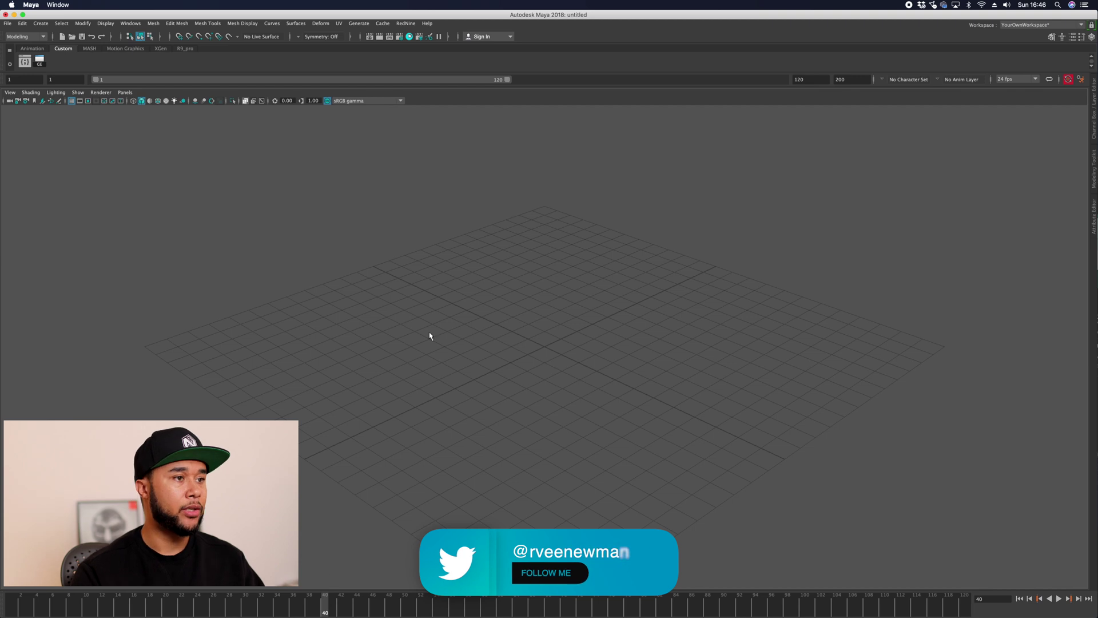
# Open the Hotkey Editor from Windows > Settings/Preferences and position its window
pyautogui.click(129, 25)
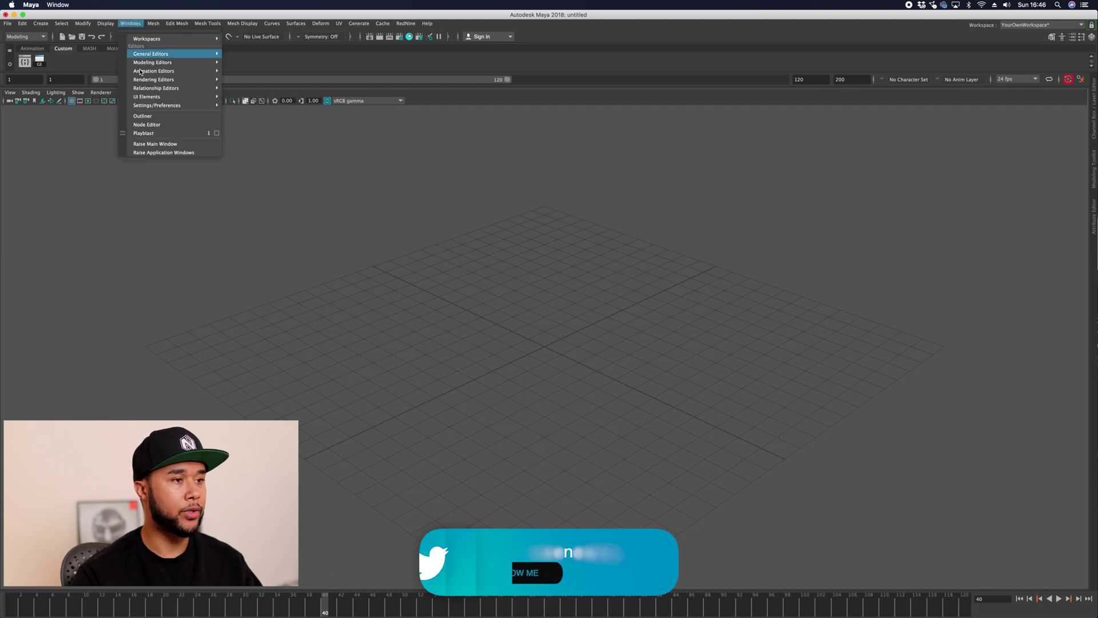
pyautogui.moveTo(154, 107)
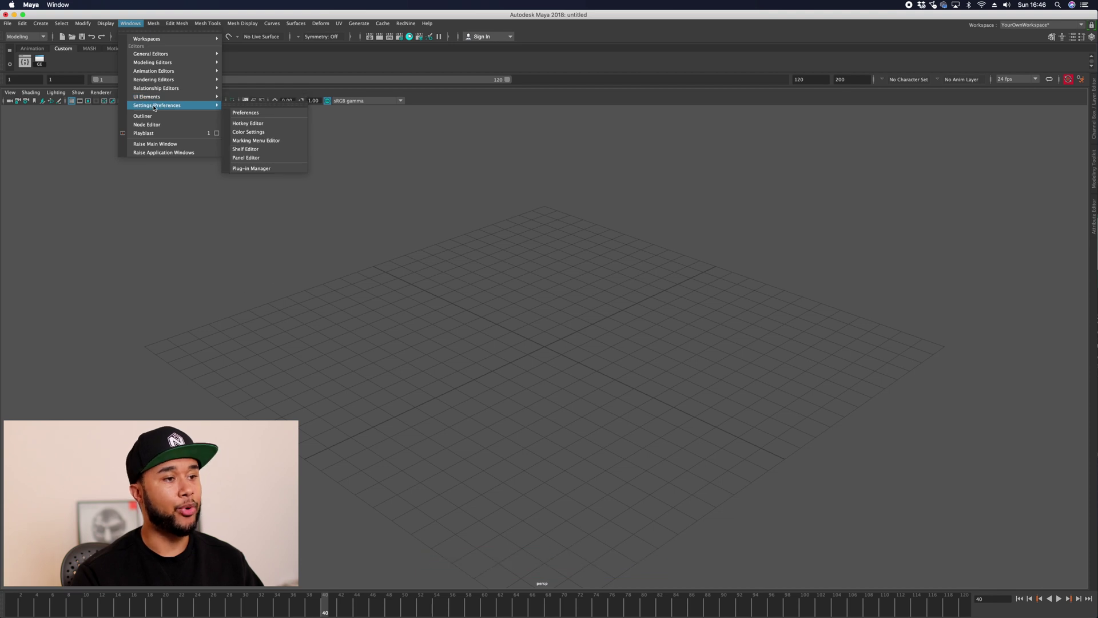
pyautogui.click(249, 123)
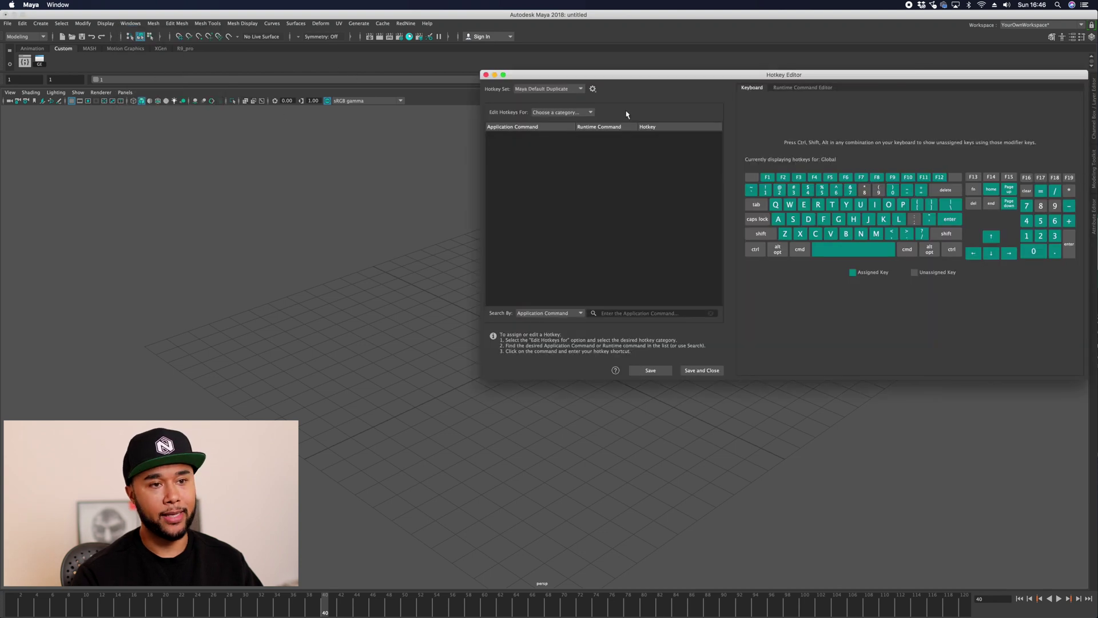
pyautogui.moveTo(659, 80); pyautogui.dragTo(458, 125)
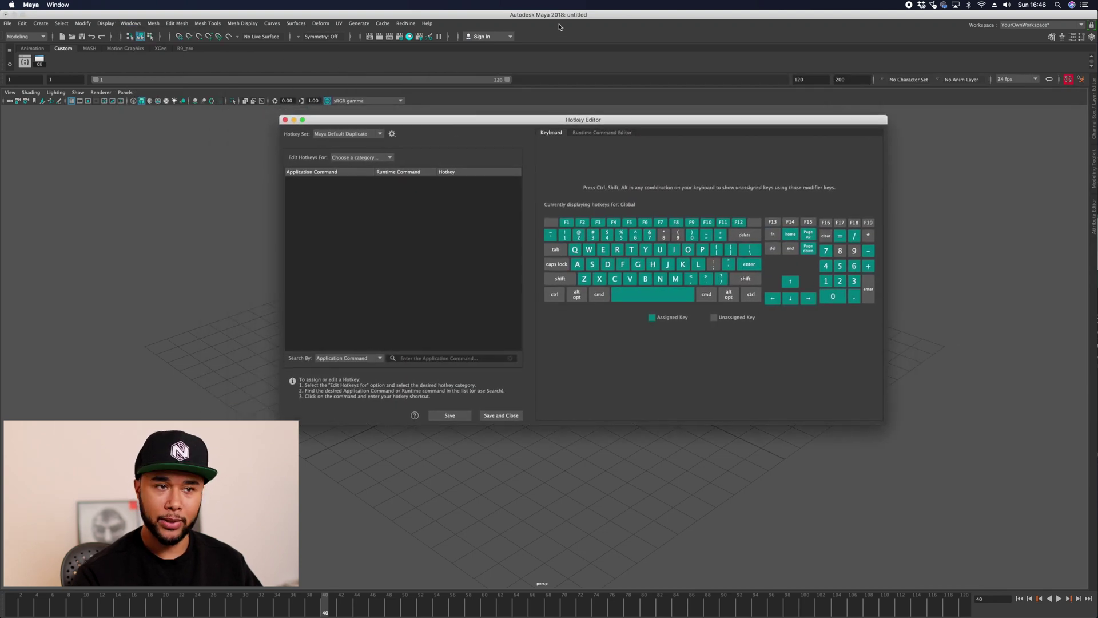
pyautogui.moveTo(558, 122); pyautogui.dragTo(581, 127)
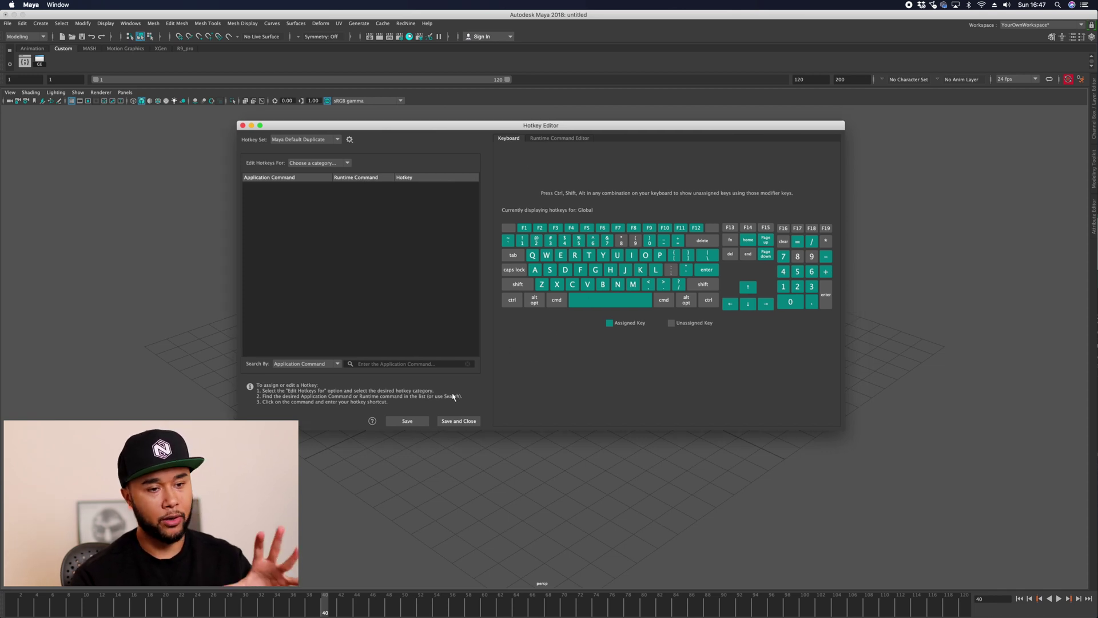
# Set Search By to Hotkey and list the commands bound to T
pyautogui.click(321, 364)
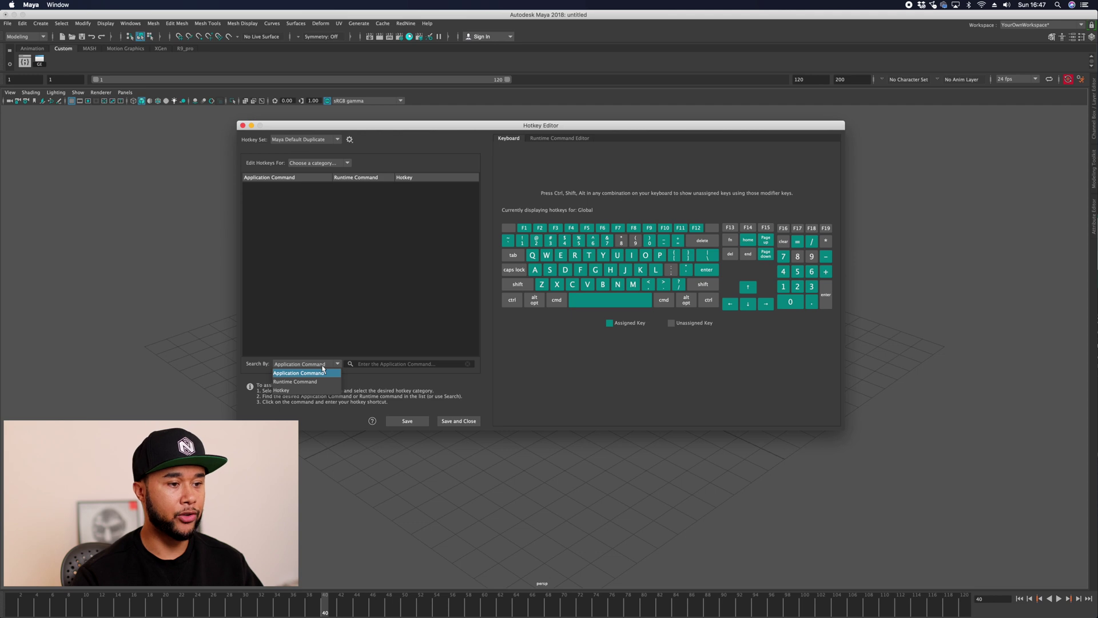
pyautogui.click(318, 390)
pyautogui.click(377, 364)
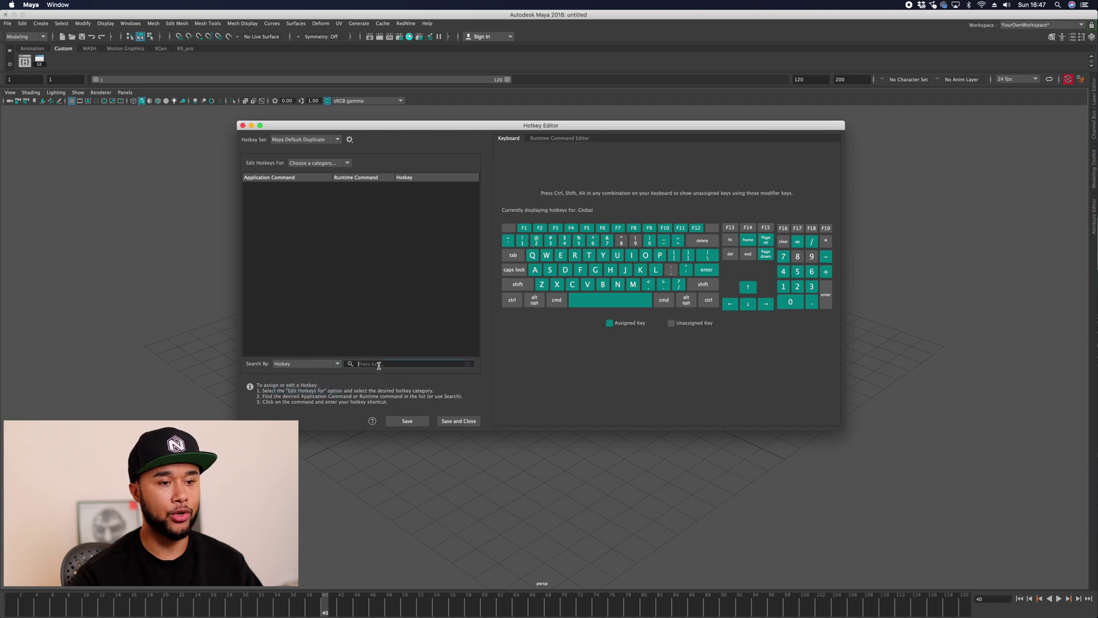
pyautogui.click(288, 365)
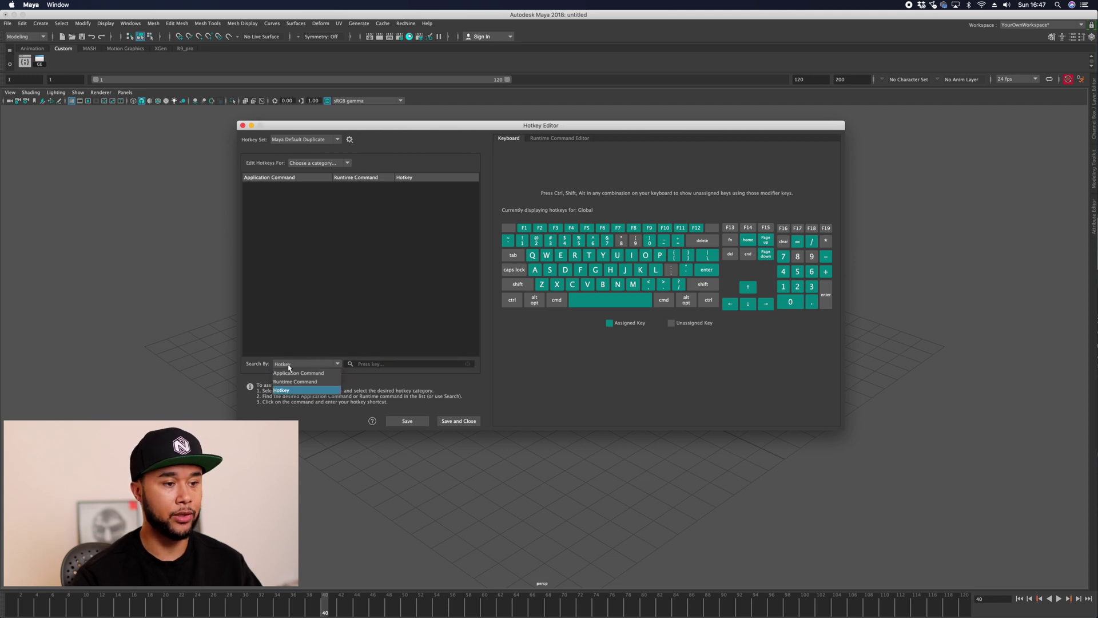
pyautogui.click(288, 392)
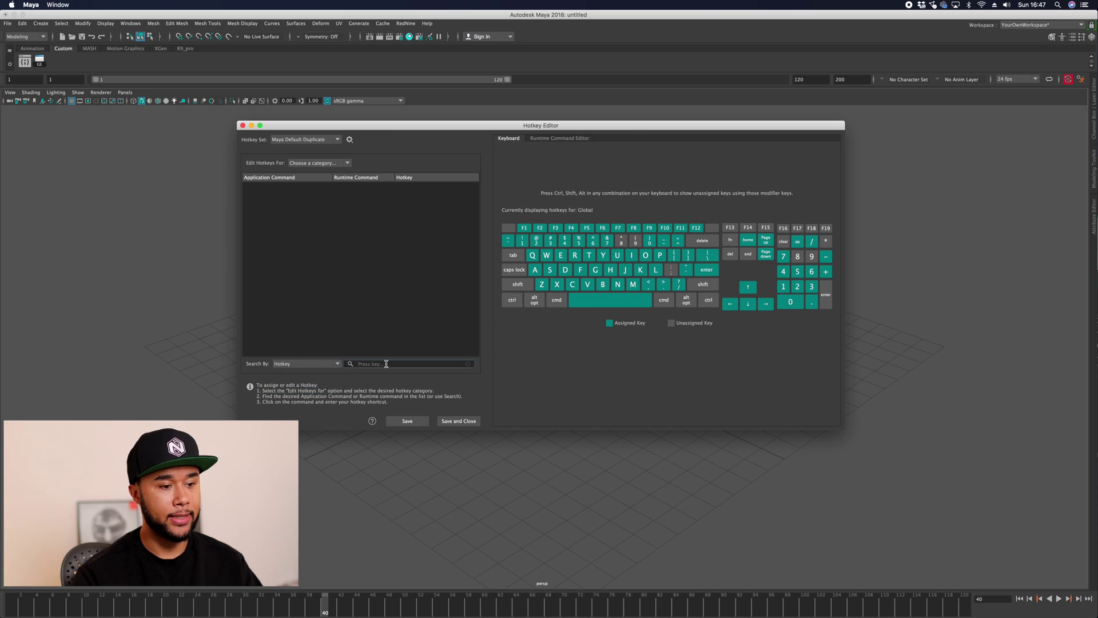
pyautogui.press('t')
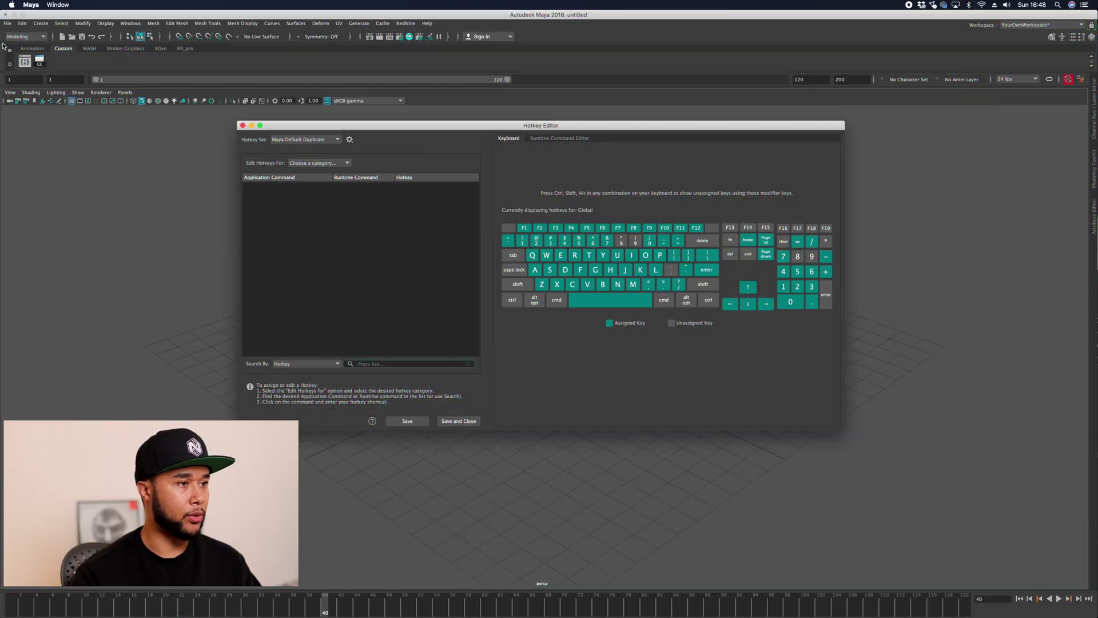
# Open God_Of_War_Spline_08_ThrowRework.ma from Recent Files
pyautogui.click(8, 24)
pyautogui.moveTo(88, 312)
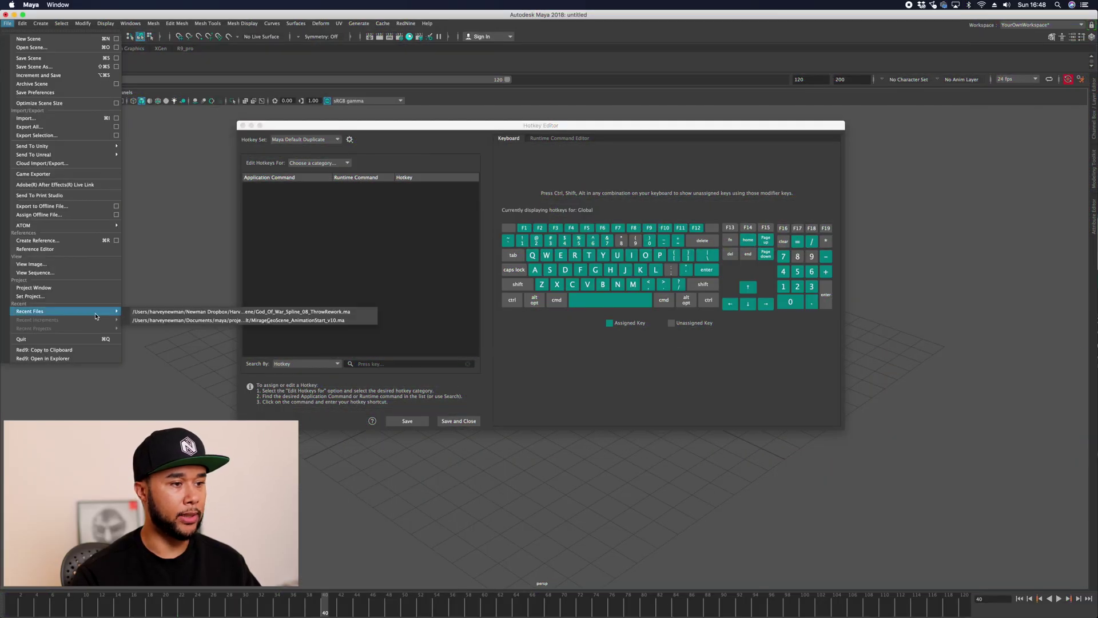
pyautogui.click(193, 314)
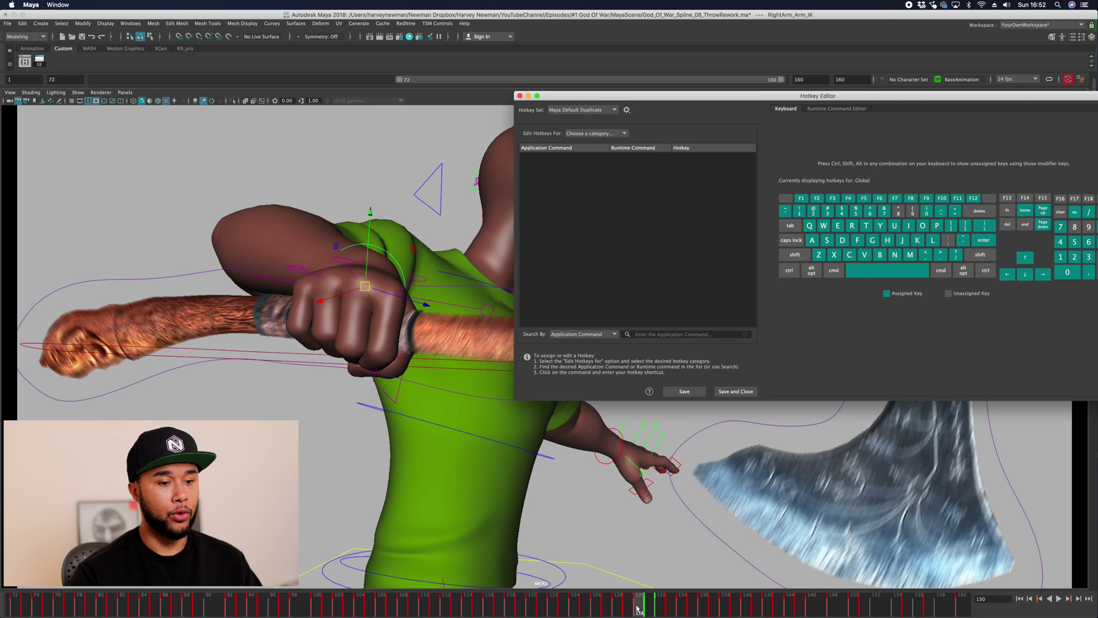
# Scrub back to around frame 117 and shift the Hotkey Editor aside to show the character
pyautogui.moveTo(638, 609)
pyautogui.mouseDown()
pyautogui.moveTo(487, 610)
pyautogui.moveTo(619, 614)
pyautogui.mouseUp()
pyautogui.moveTo(675, 96); pyautogui.dragTo(857, 91)
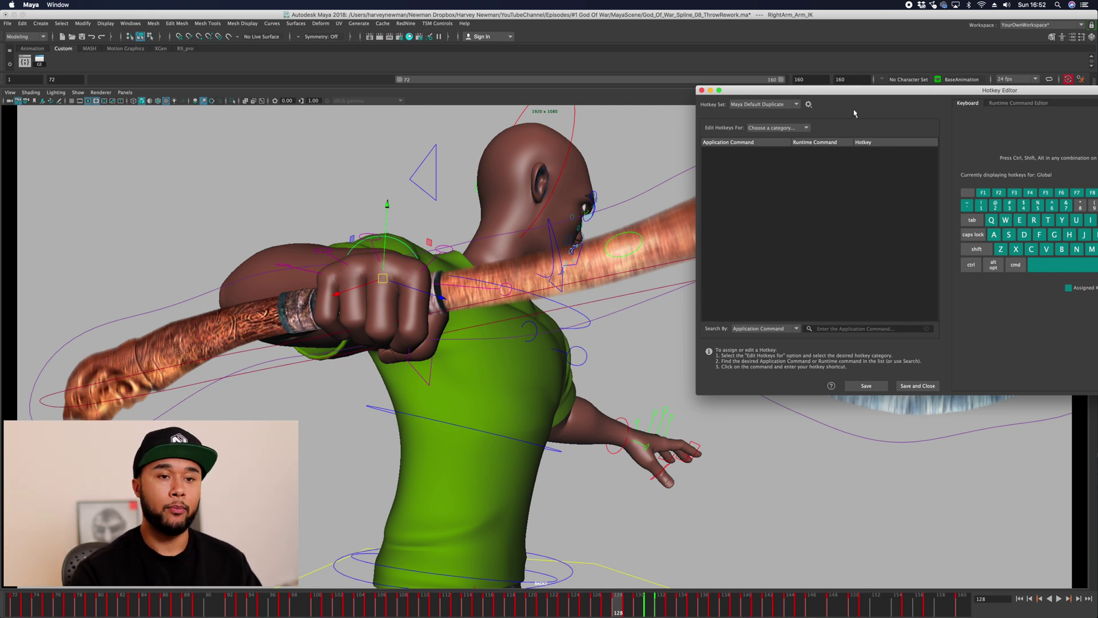
pyautogui.moveTo(830, 91); pyautogui.dragTo(761, 95)
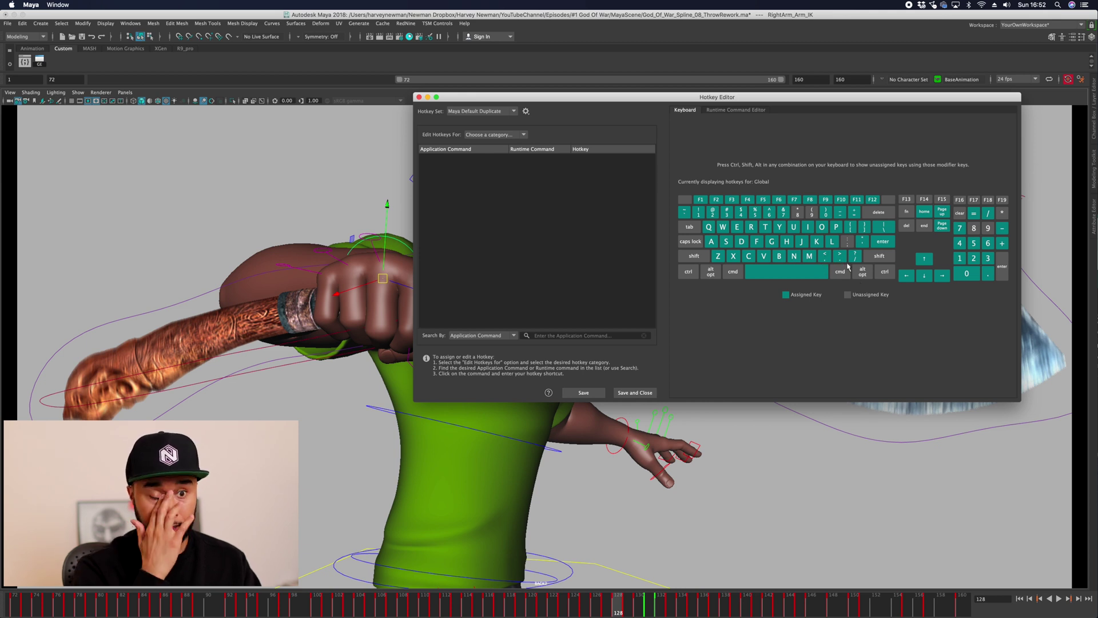
# Step one frame back and forth between frames 126 and 128, ending on frame 127
pyautogui.moveTo(661, 98); pyautogui.dragTo(953, 114)
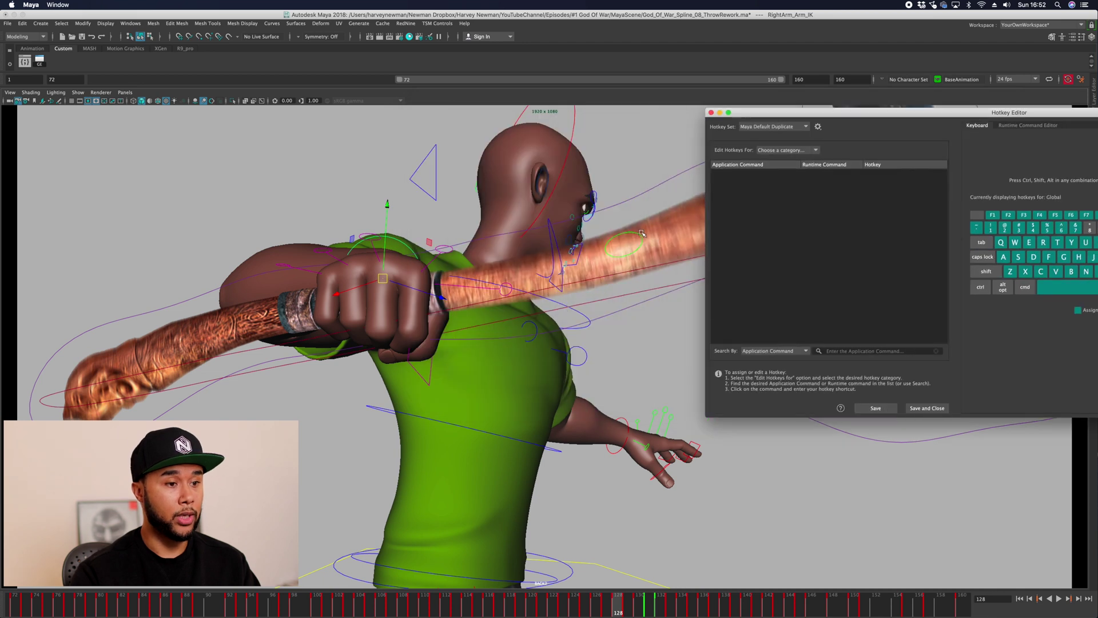
pyautogui.hotkey('alt', ',')
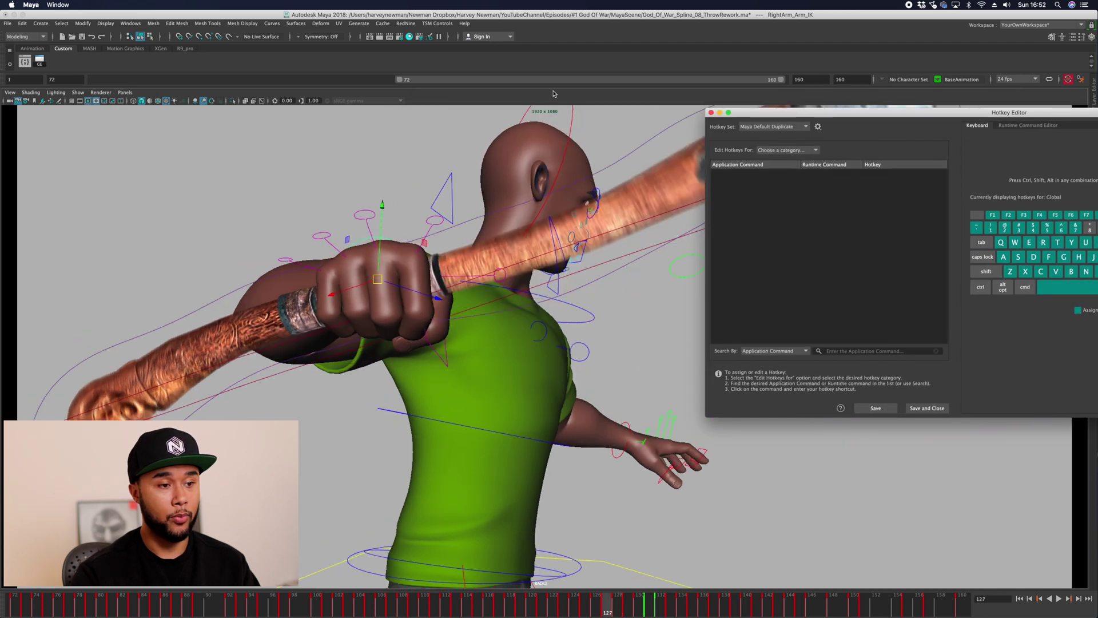
pyautogui.hotkey('alt', '.')
pyautogui.hotkey('alt', ',')
pyautogui.hotkey('alt', ',')
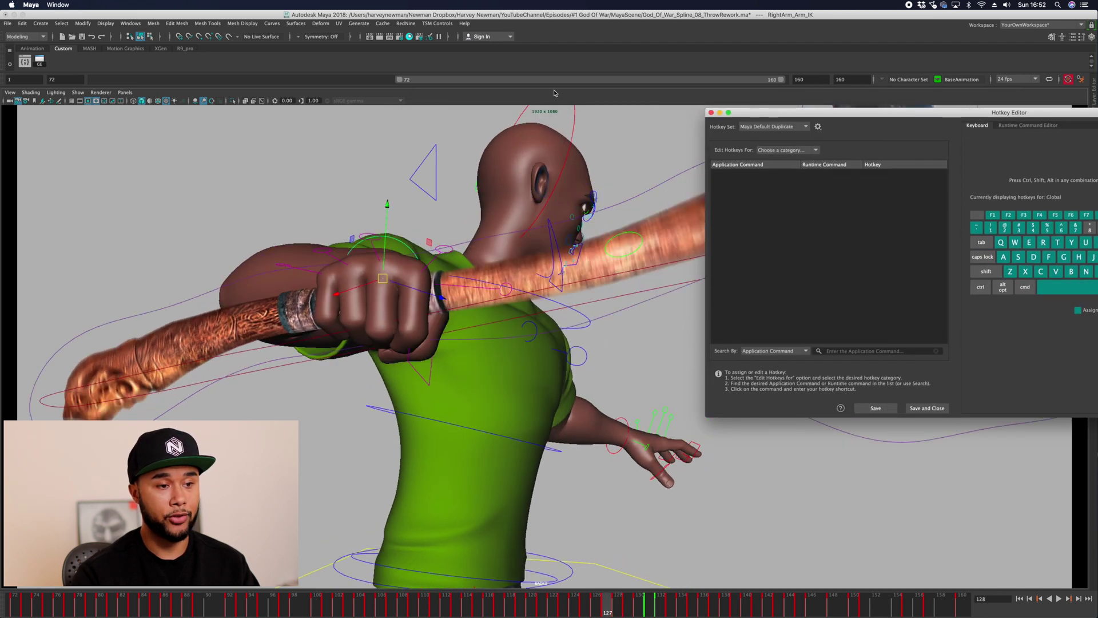
pyautogui.hotkey('alt', '.')
pyautogui.hotkey('alt', ',')
pyautogui.hotkey('alt', '.')
pyautogui.hotkey('alt', ',')
pyautogui.hotkey('alt', ',')
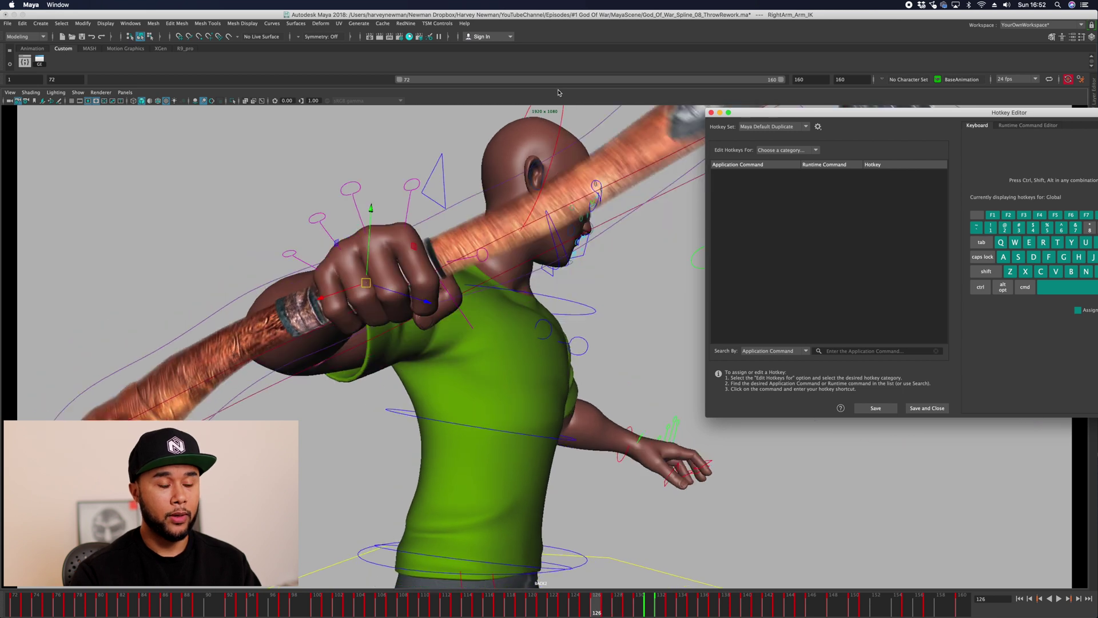
pyautogui.hotkey('alt', '.')
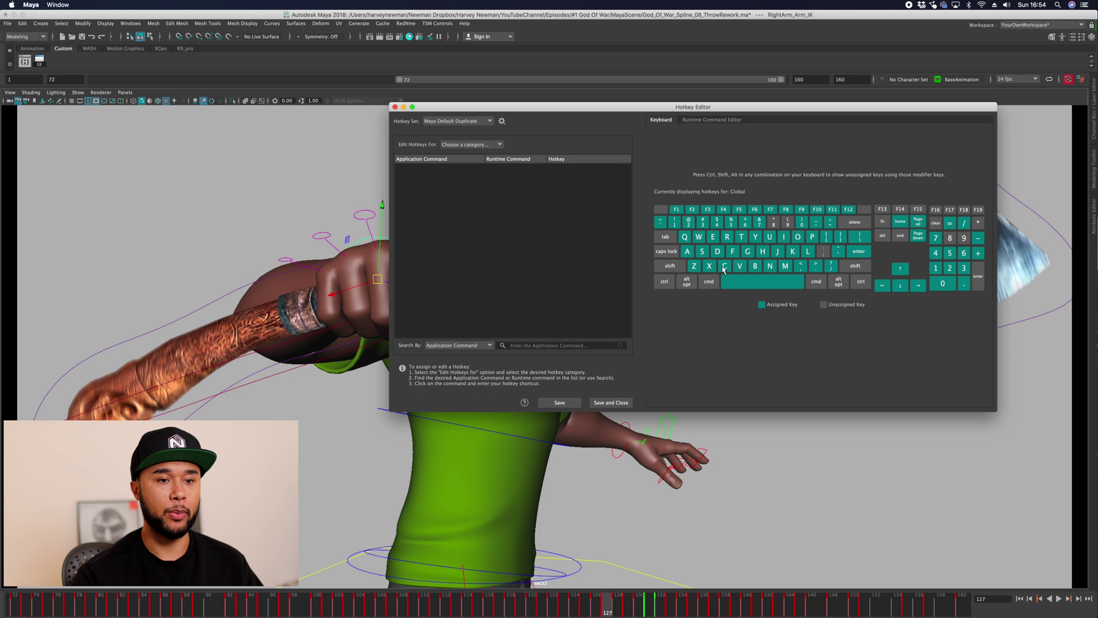
pyautogui.moveTo(729, 269)
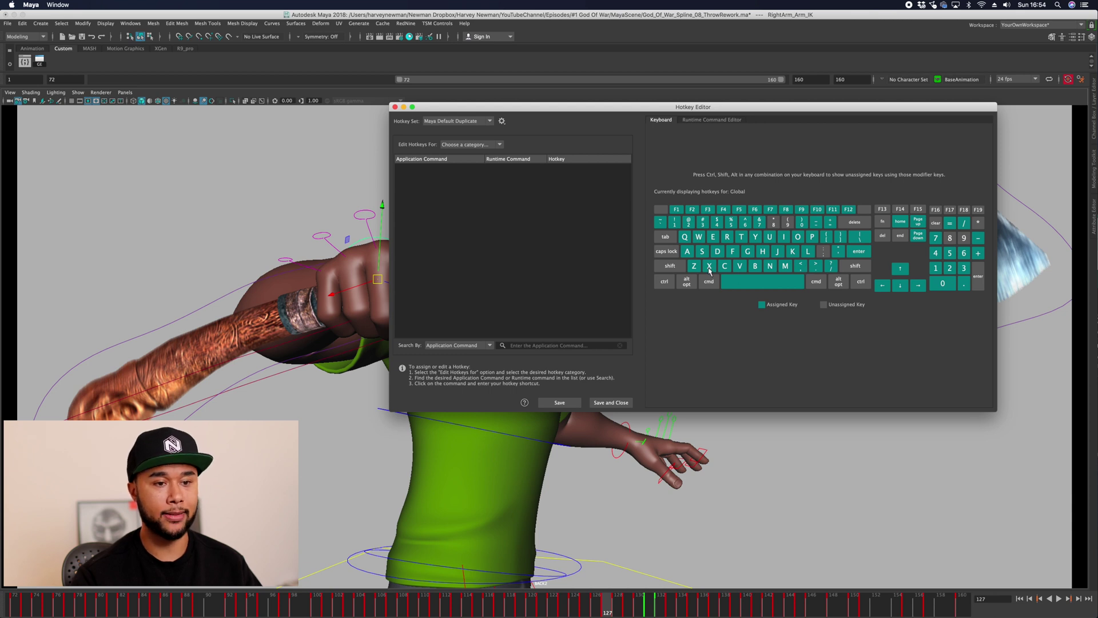
# Search hotkeys by Hotkey and list the commands bound to the comma key
pyautogui.click(475, 346)
pyautogui.click(462, 372)
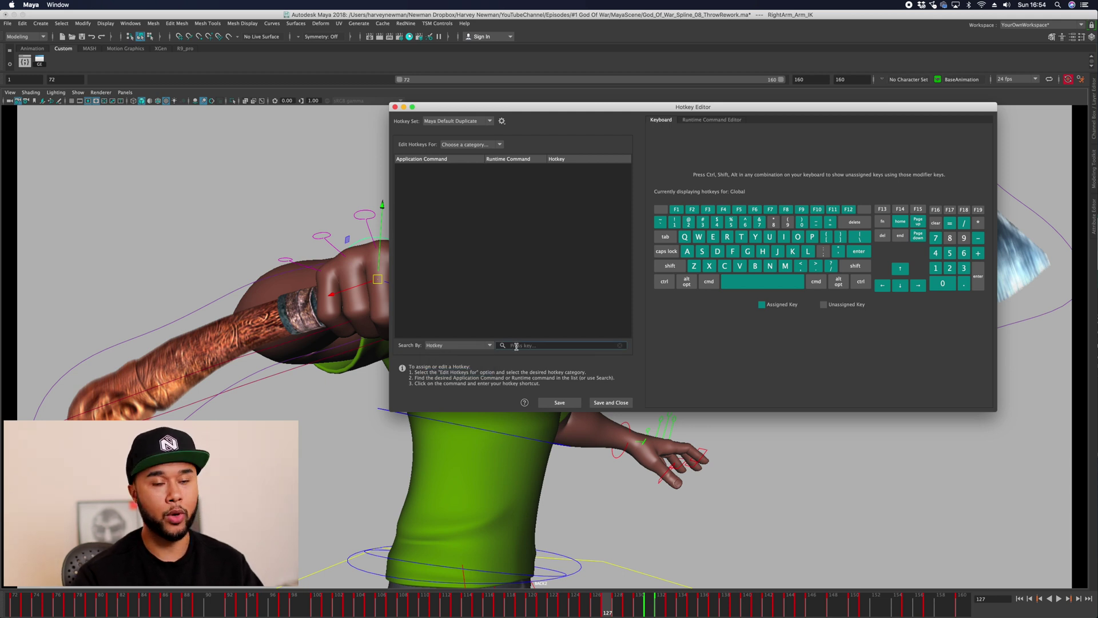
pyautogui.click(517, 346)
pyautogui.press(',')
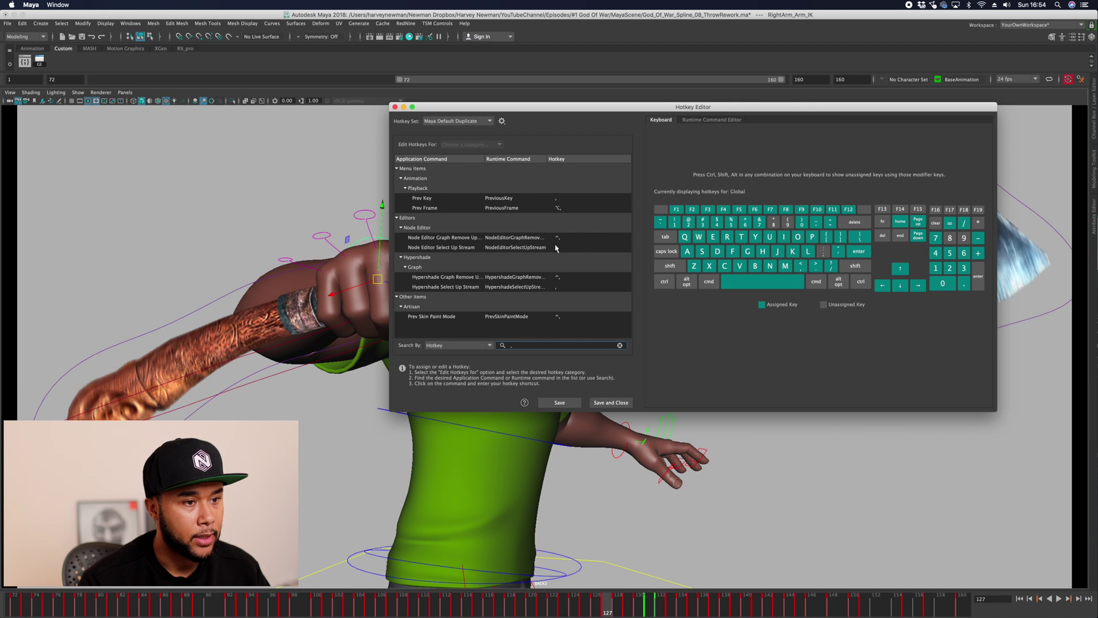
# Assign X to Prev Key, overriding its Grid Snap Press binding
pyautogui.click(557, 198)
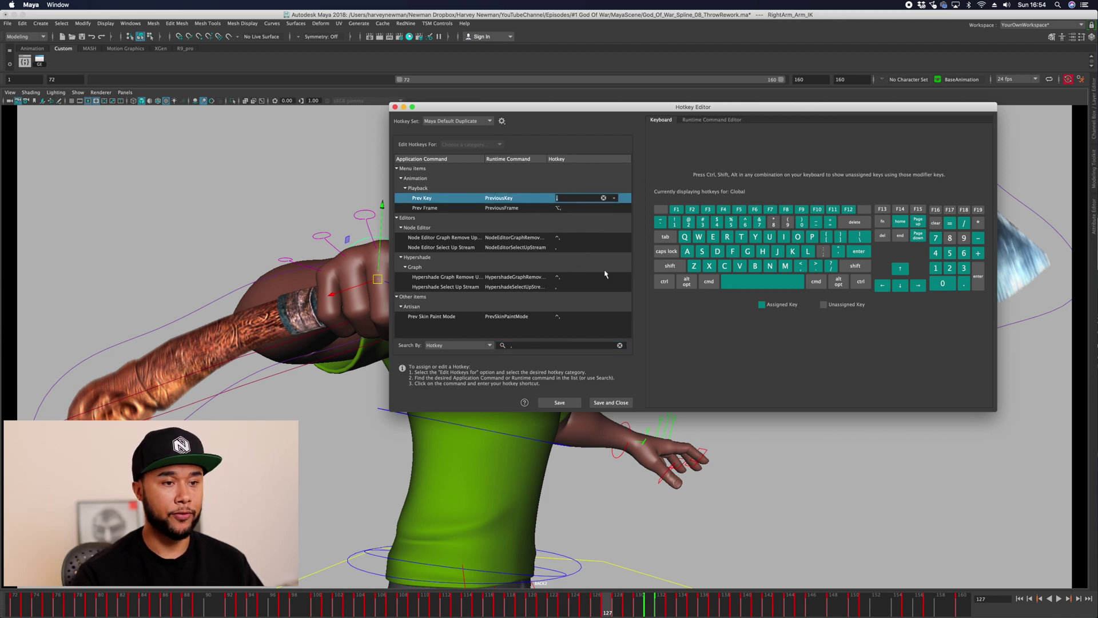
pyautogui.press('x')
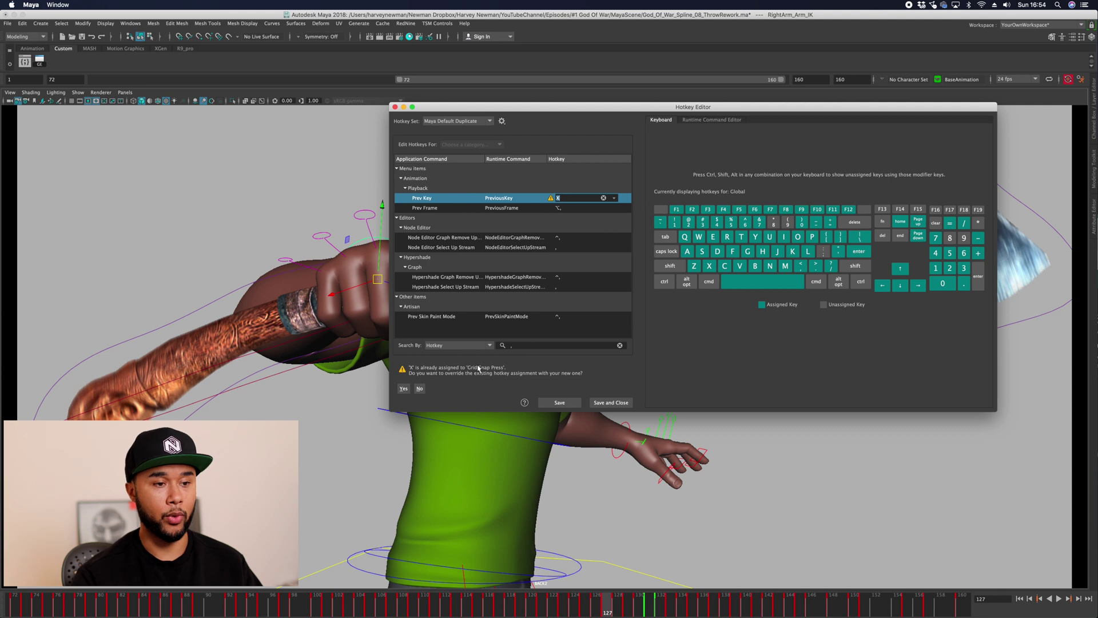
pyautogui.click(403, 389)
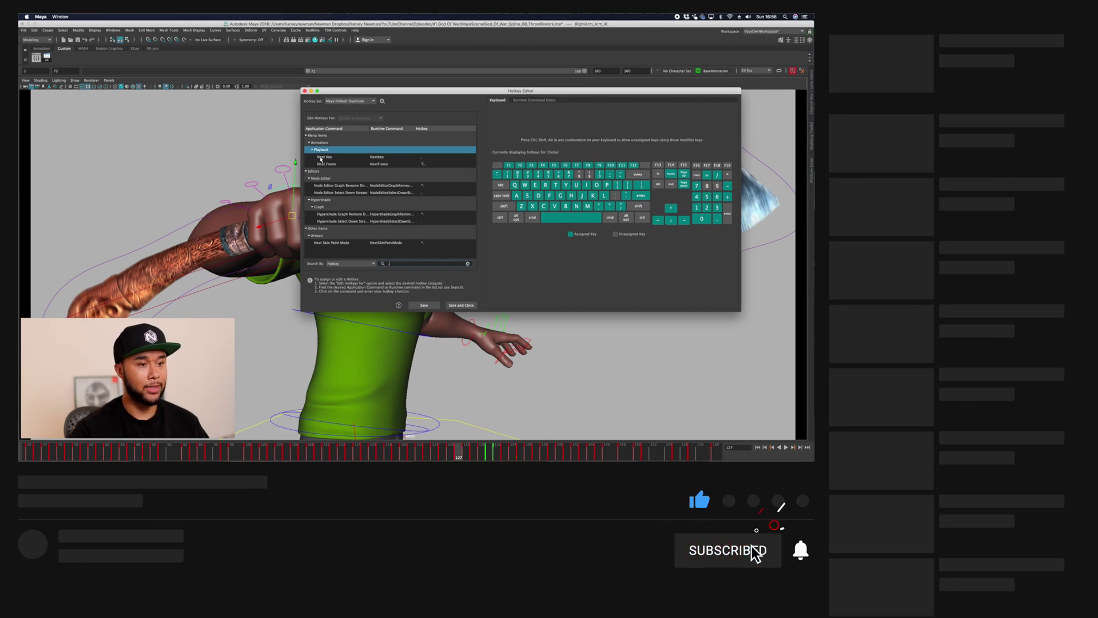
# Assign C to Next Key over Curve Snap Press, save the hotkeys, and test C twice
pyautogui.click(411, 158)
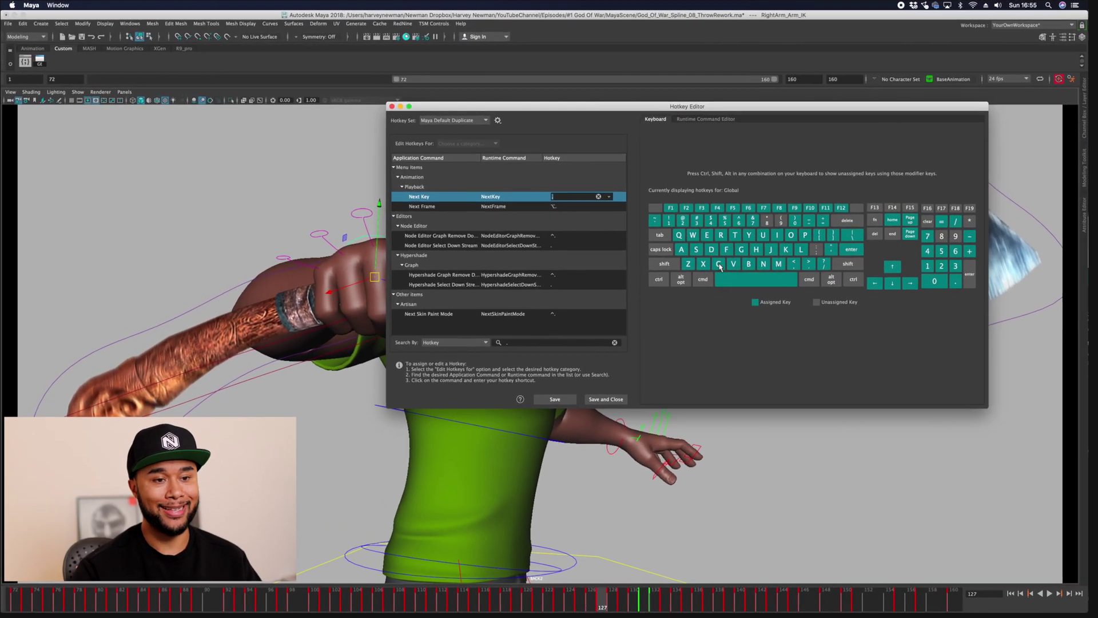
pyautogui.press('c')
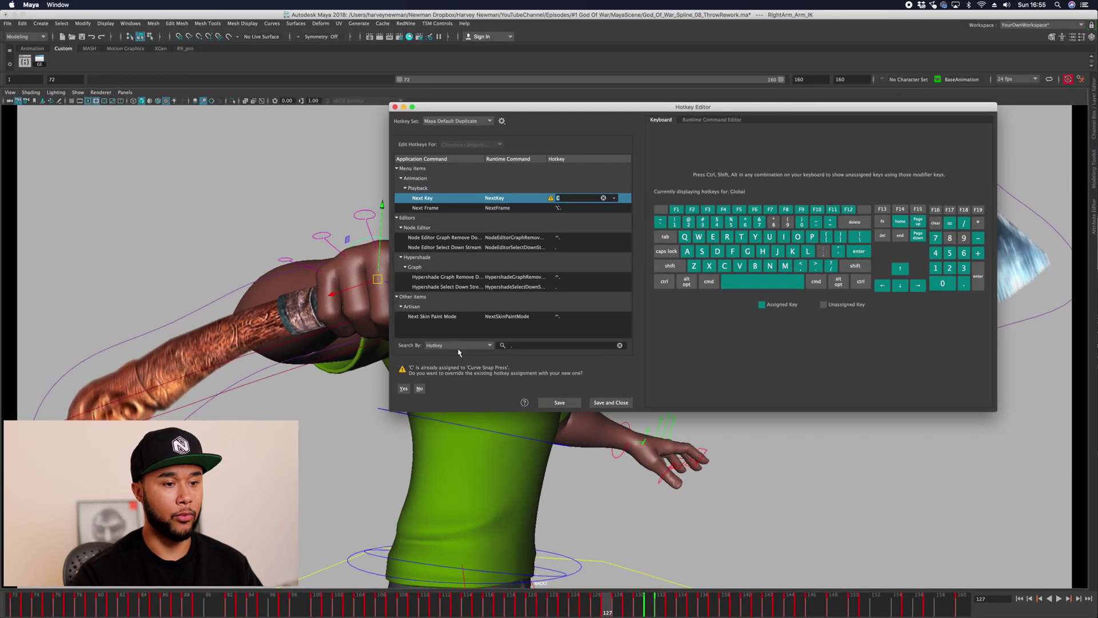
pyautogui.click(403, 388)
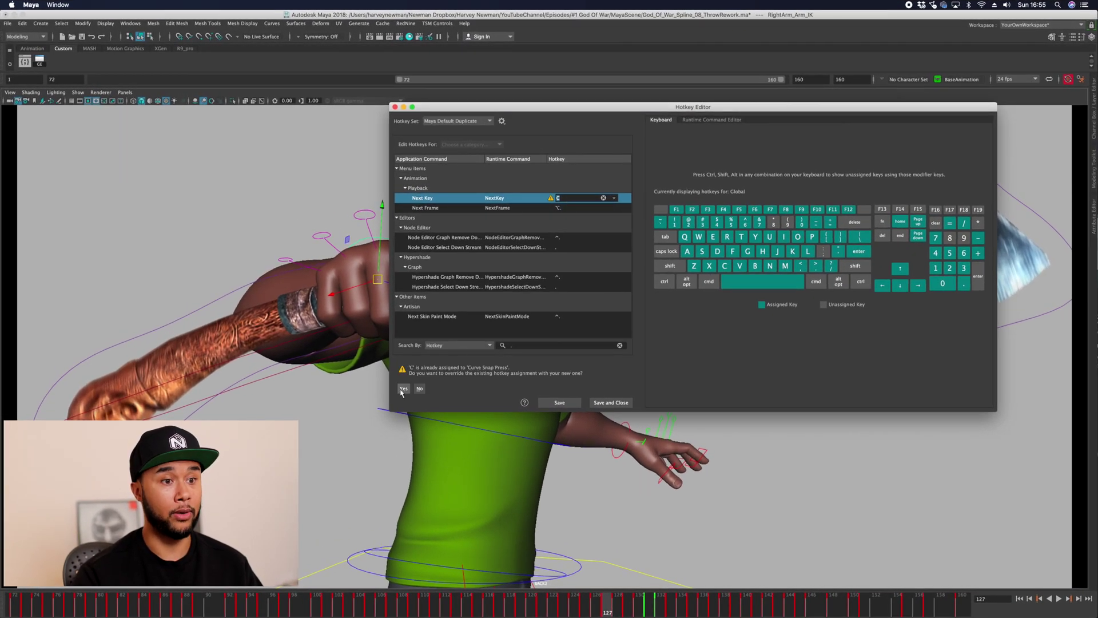
pyautogui.click(560, 403)
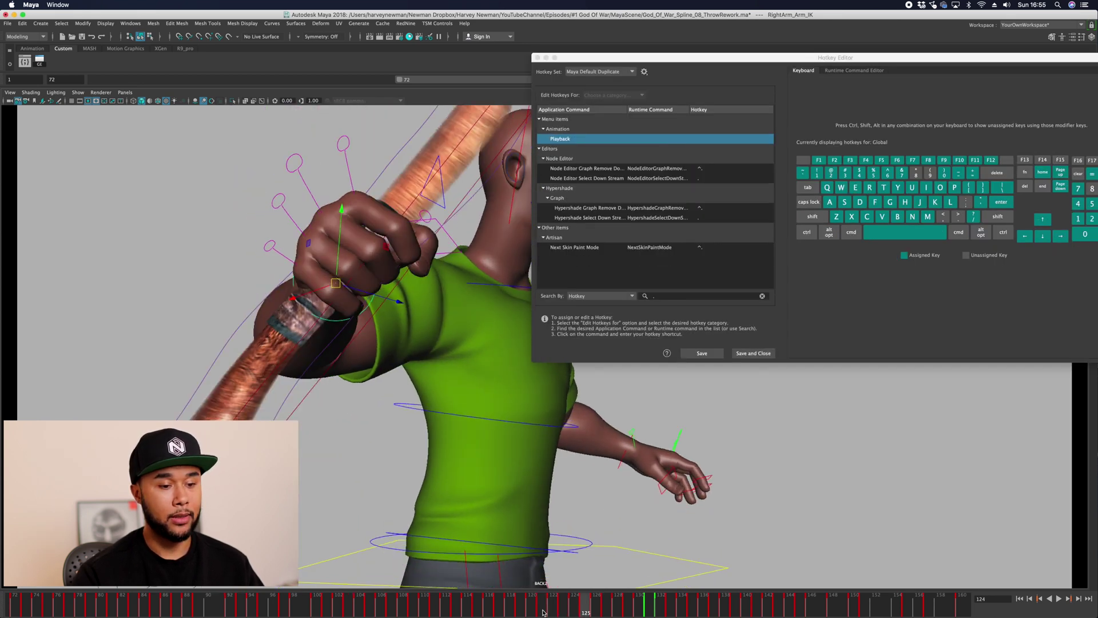
pyautogui.press('c')
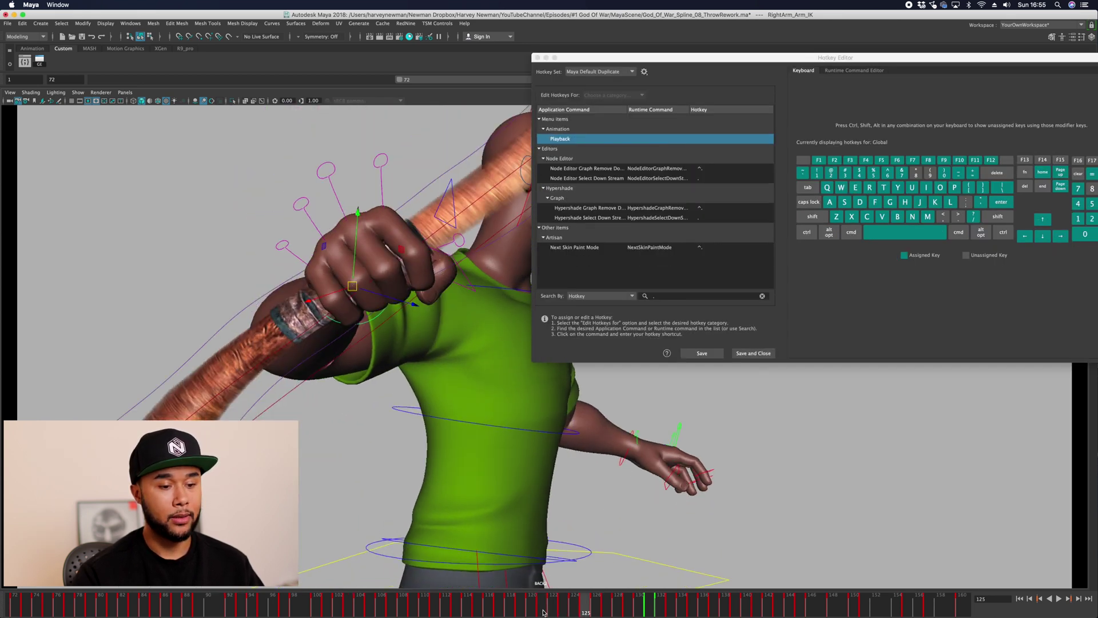
pyautogui.press('c')
pyautogui.press('c')
pyautogui.press('c')
pyautogui.press('c')
pyautogui.press('c')
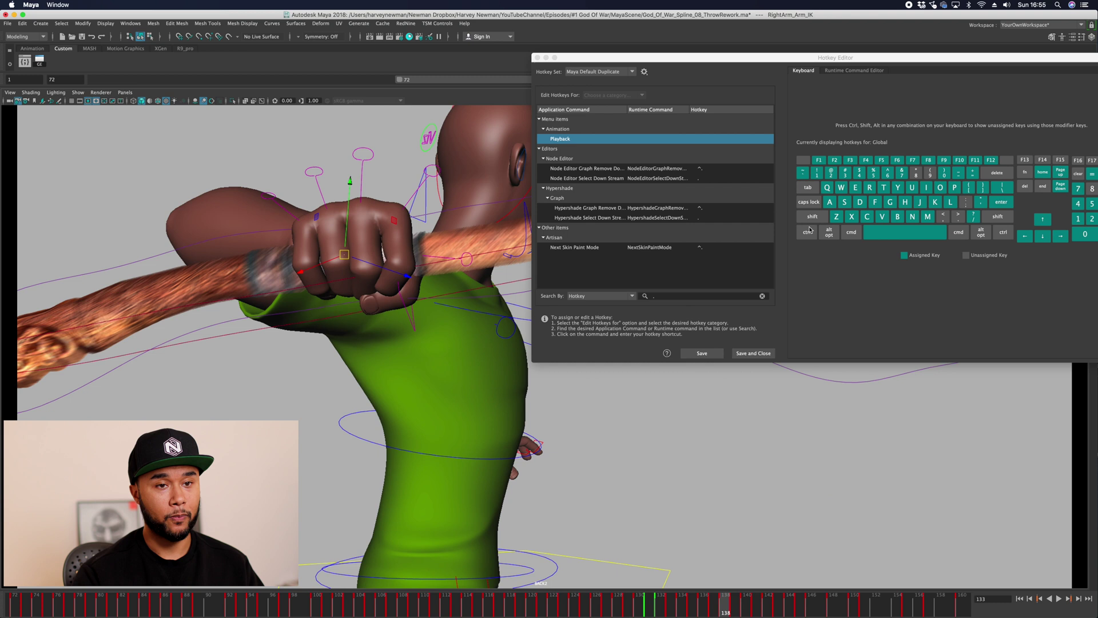
# Jump to frame 126 and move the Hotkey Editor lower to reveal the character
pyautogui.moveTo(710, 61); pyautogui.dragTo(745, 178)
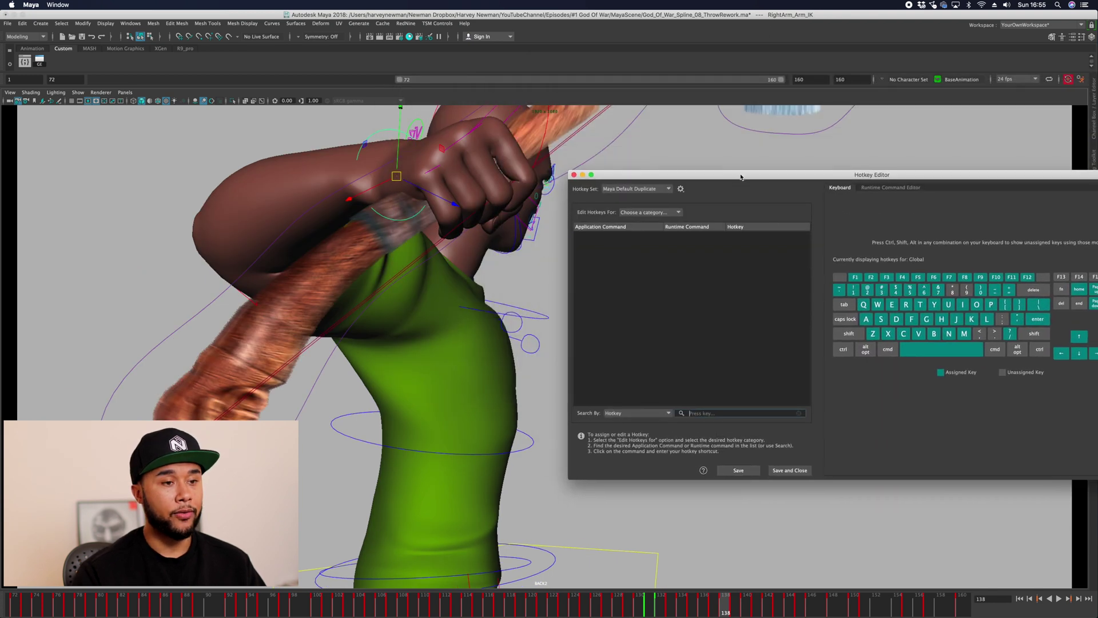
pyautogui.click(652, 609)
pyautogui.click(589, 608)
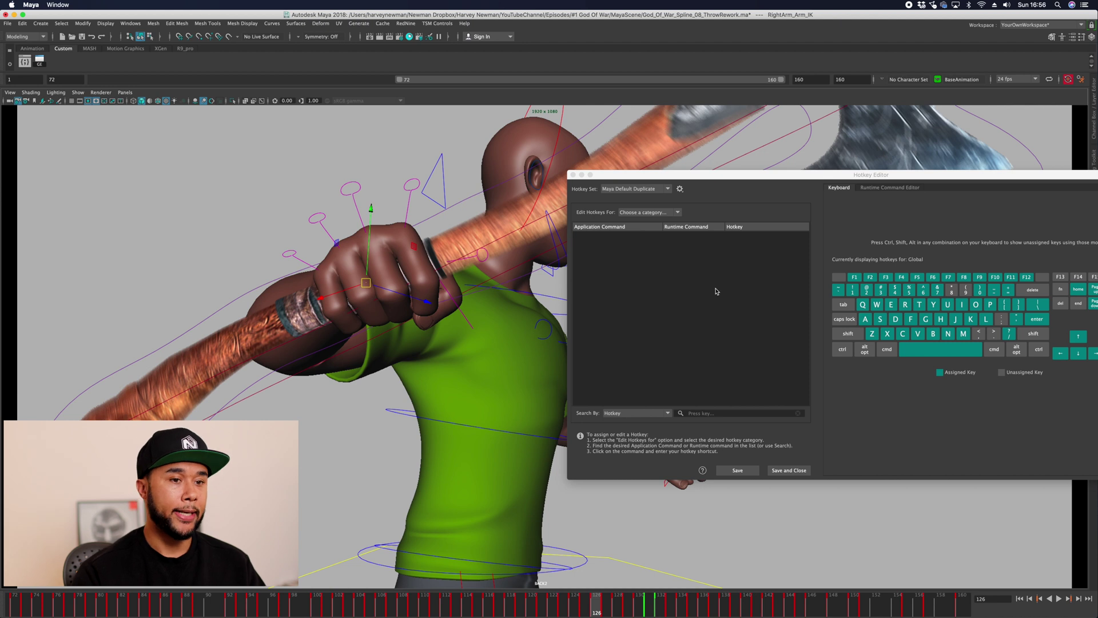
pyautogui.moveTo(747, 179); pyautogui.dragTo(697, 277)
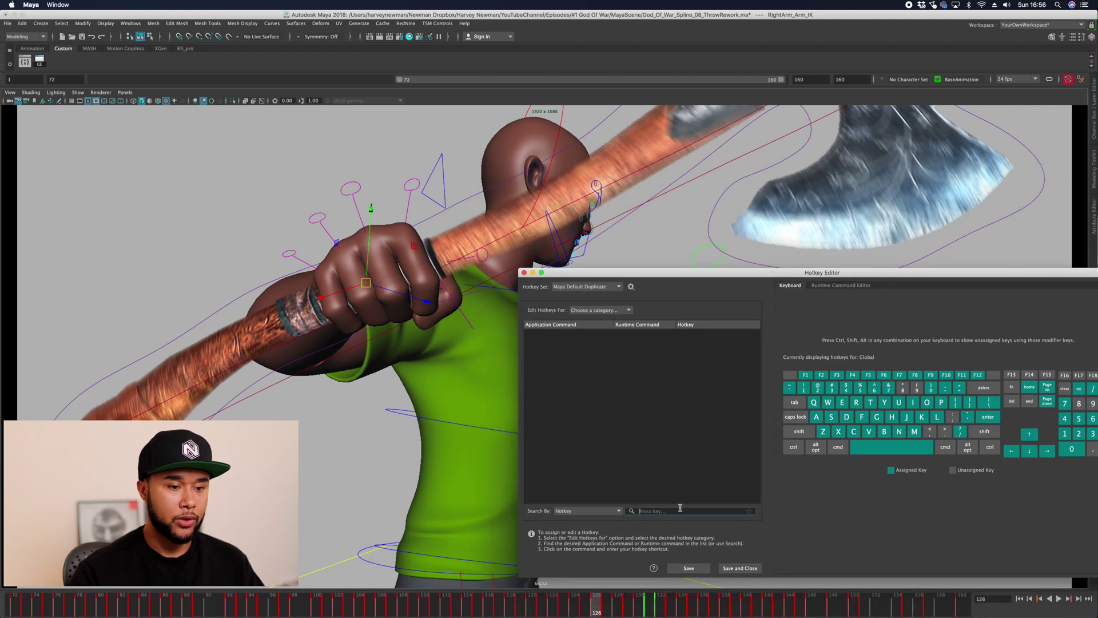
# Switch Search By to Application Command and search for 'playblast'
pyautogui.click(594, 511)
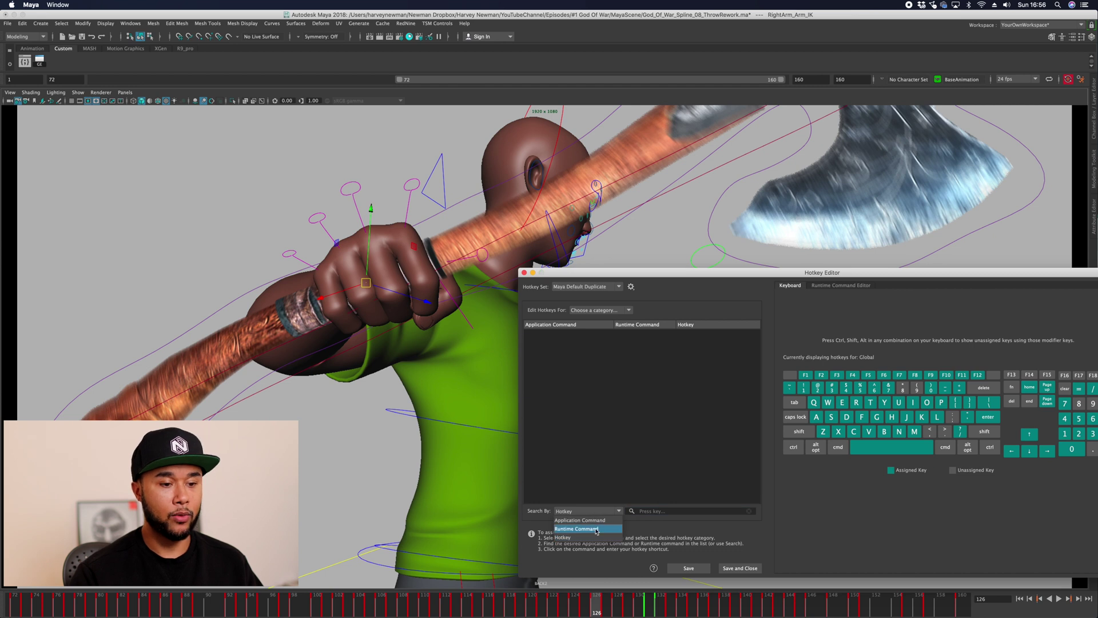
pyautogui.click(599, 521)
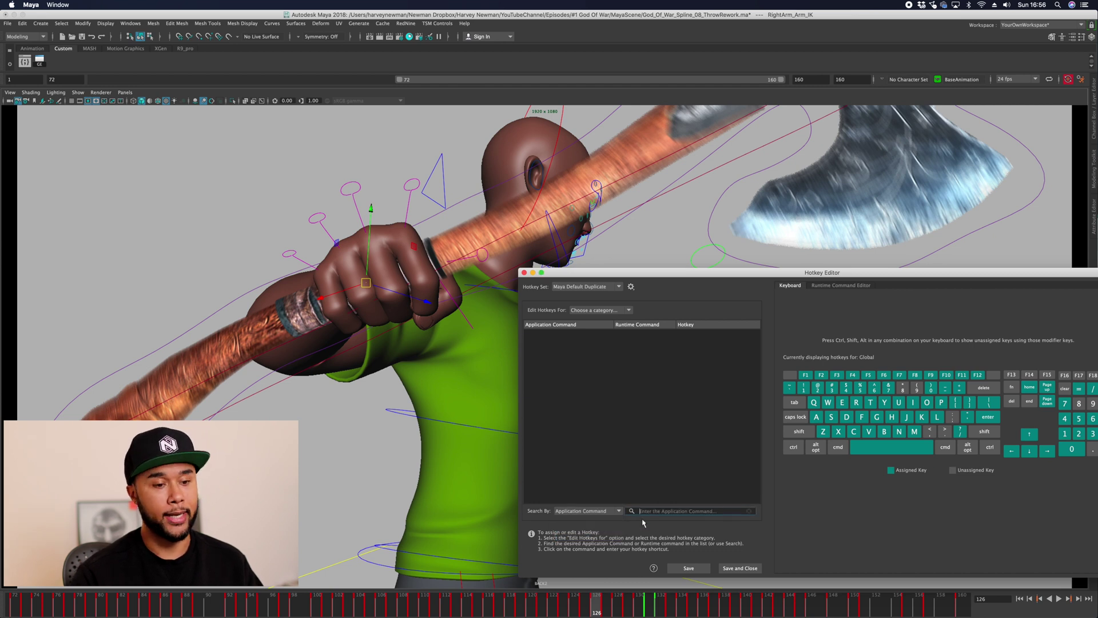
pyautogui.click(648, 511)
pyautogui.write('playb')
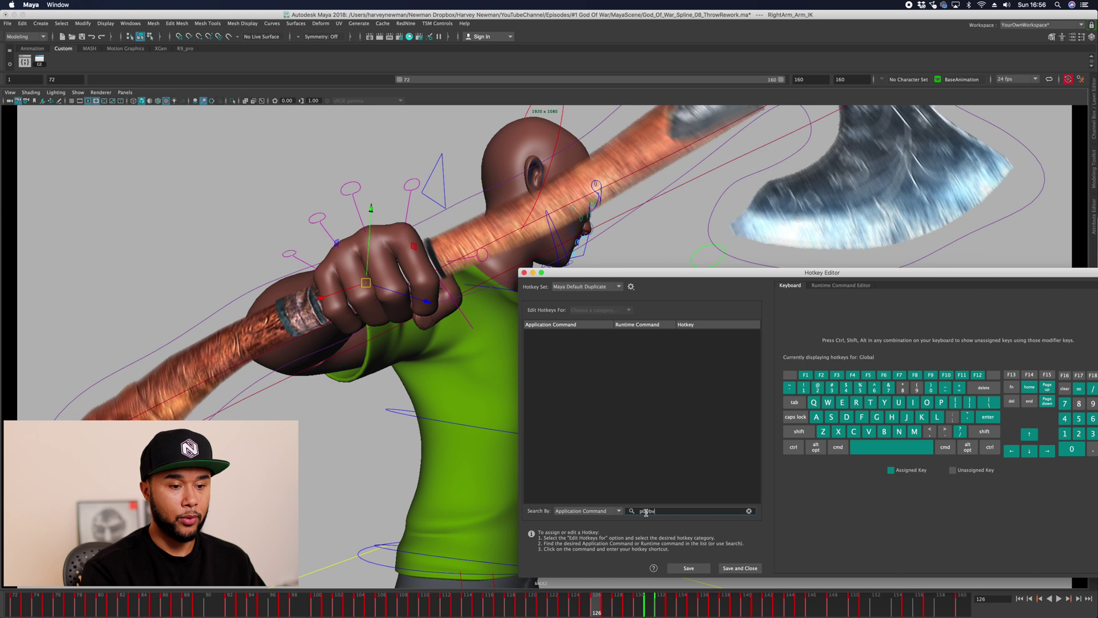
pyautogui.write('a')
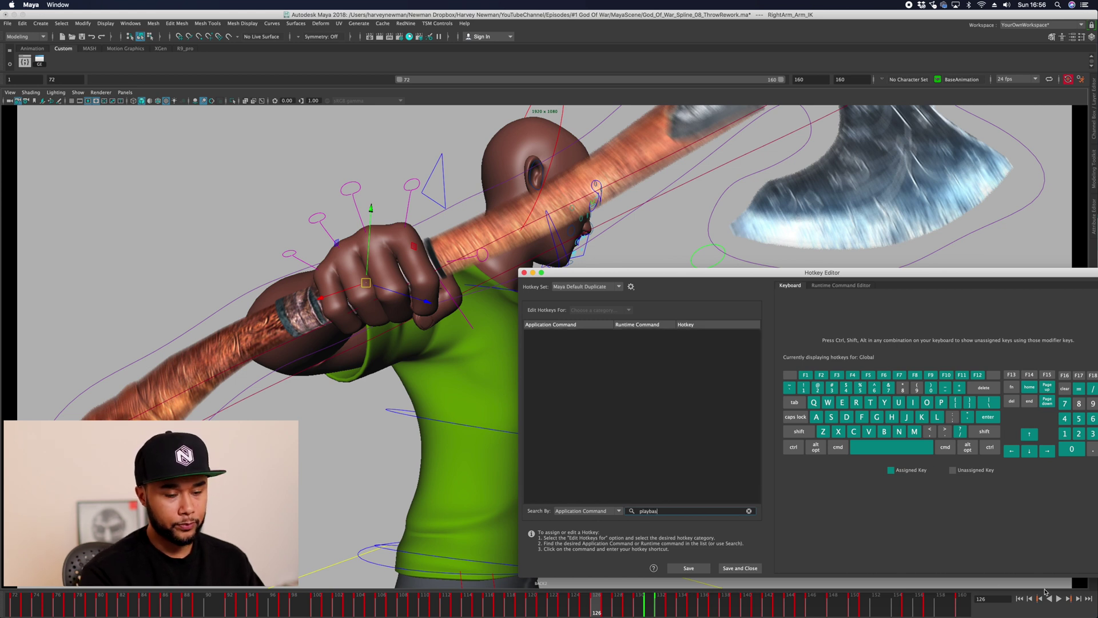
pyautogui.press('BackSpace')
pyautogui.write('last')
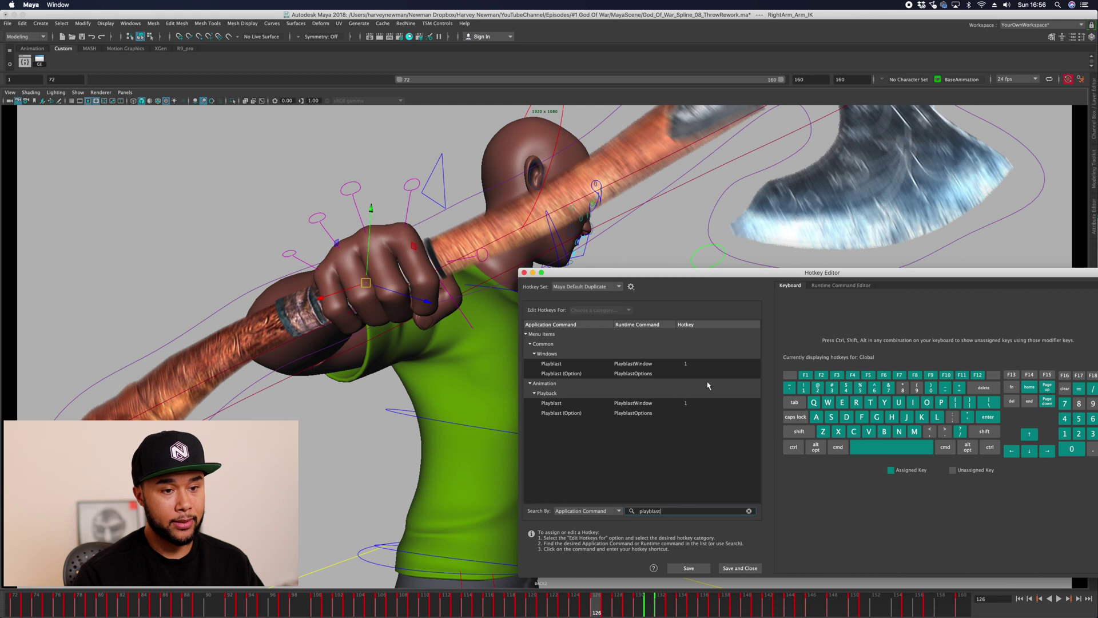
# Replace the Playblast hotkey with 1, then save and close the Hotkey Editor
pyautogui.click(686, 364)
pyautogui.click(684, 366)
pyautogui.press('BackSpace')
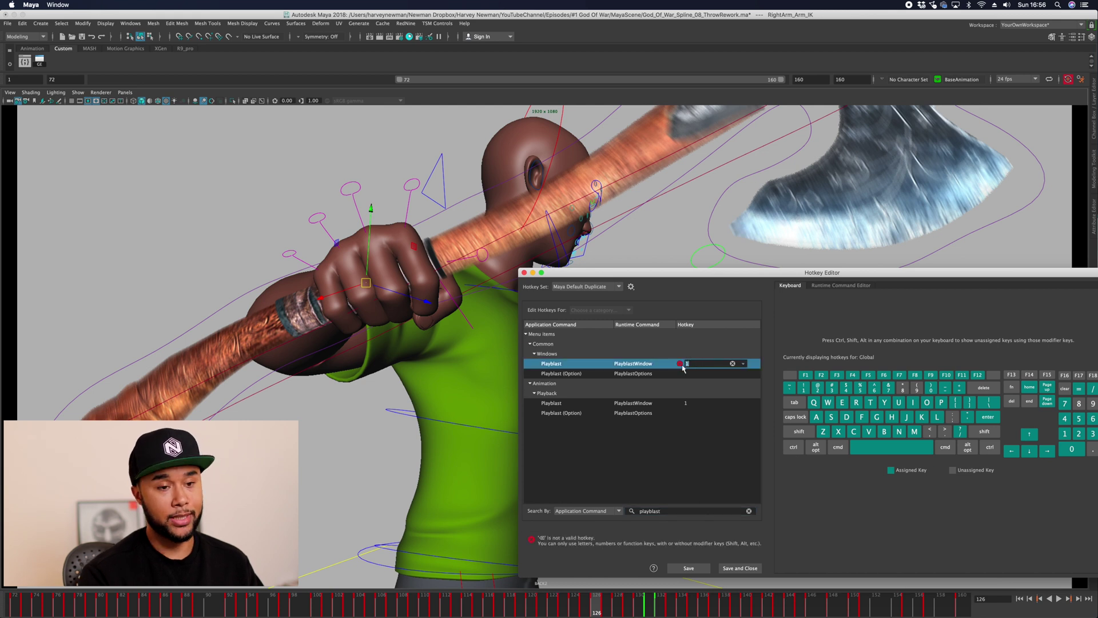
pyautogui.click(732, 363)
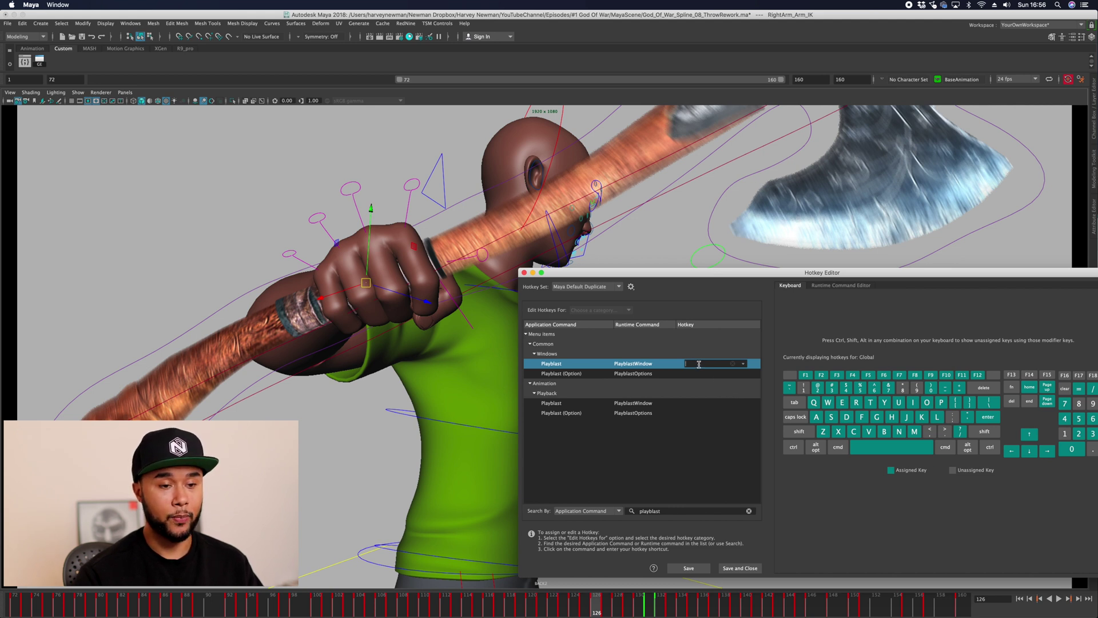
pyautogui.write('1')
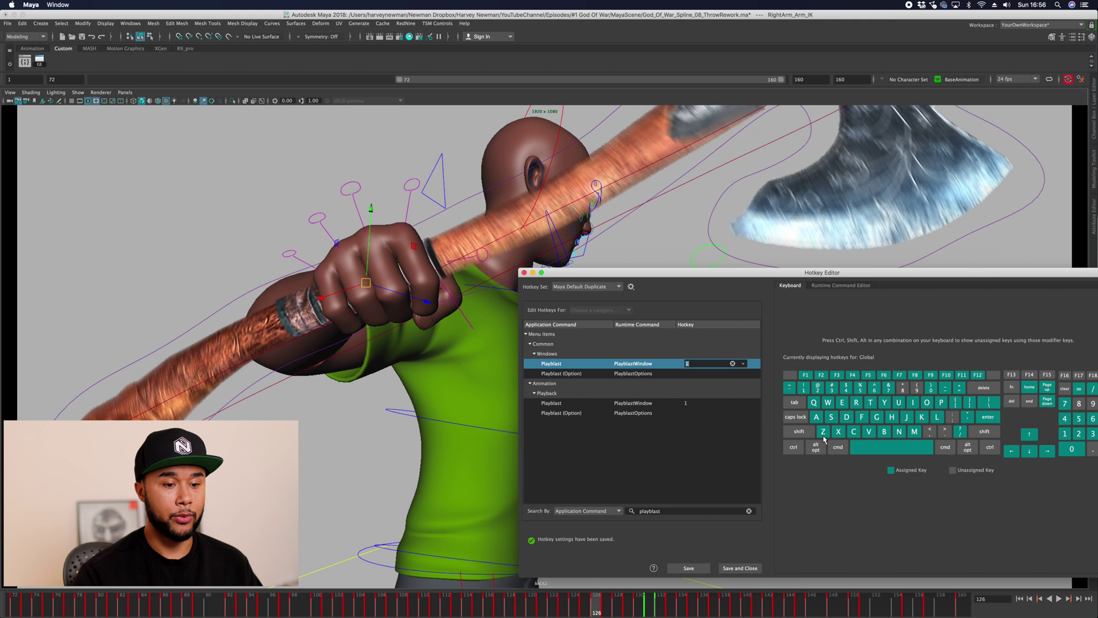
pyautogui.click(739, 567)
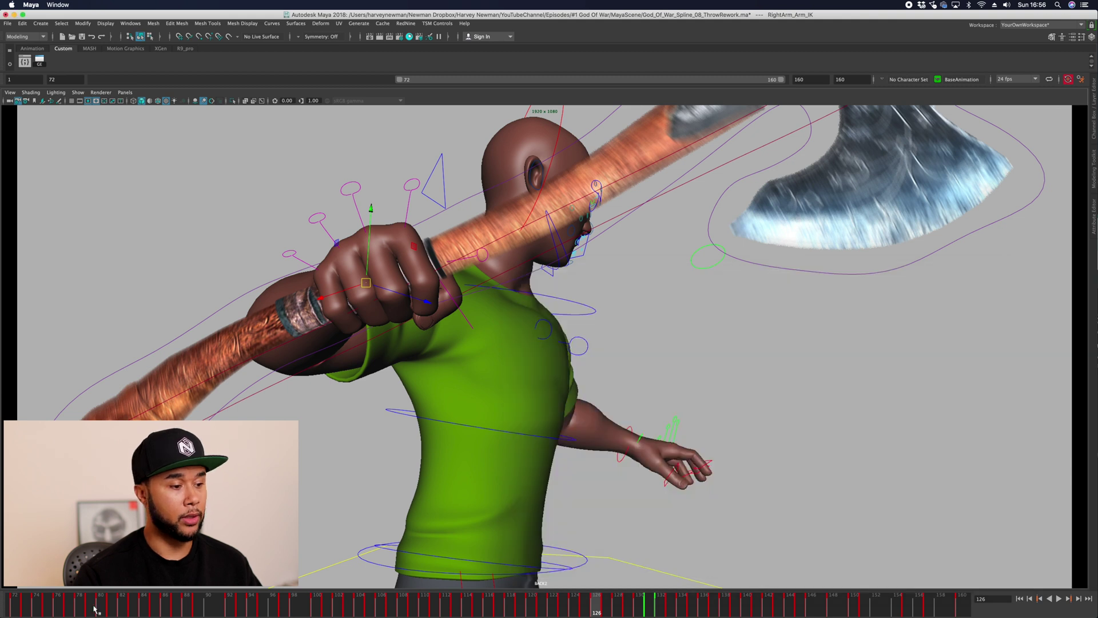
# Playblast the shot from frame 72 and close the resulting blastSpPP1F.mov in QuickTime Player
pyautogui.click(22, 604)
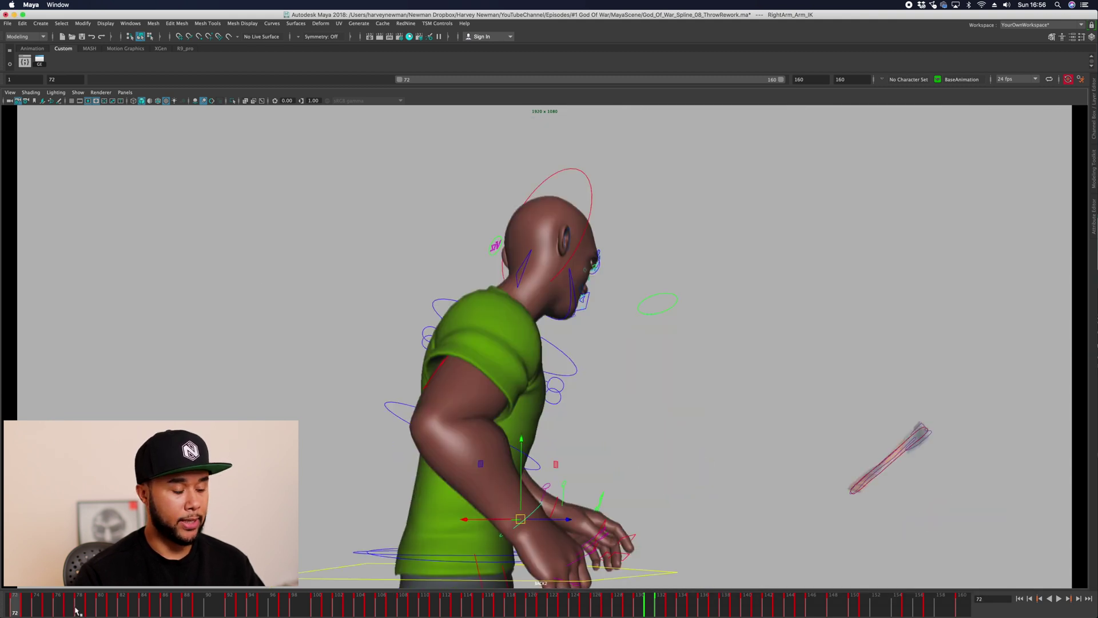
pyautogui.hotkey('alt', 'p')
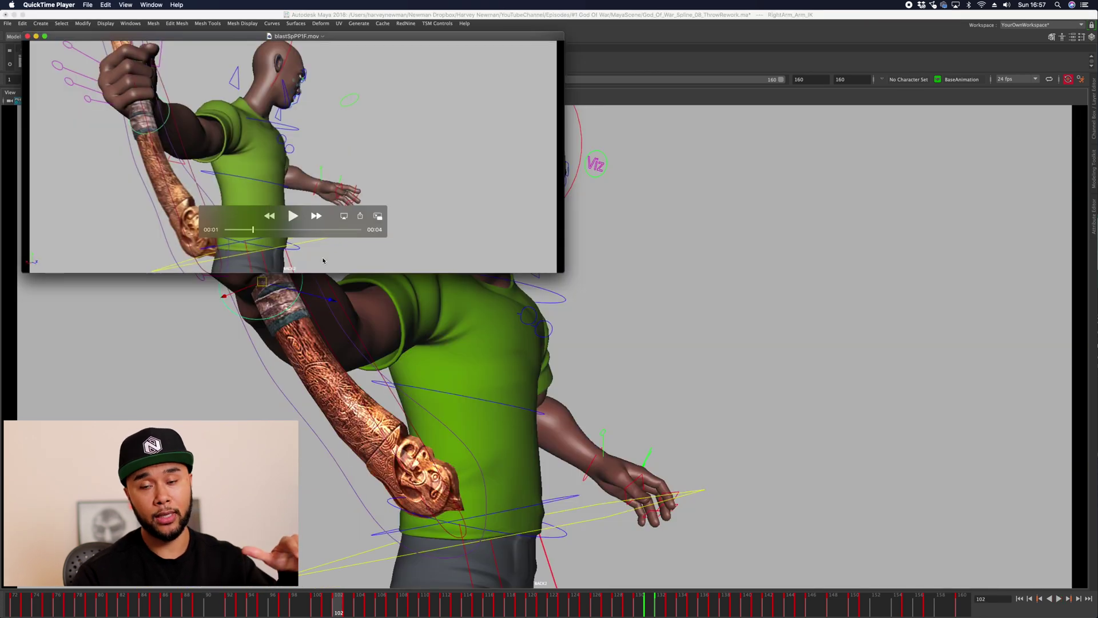
pyautogui.click(28, 36)
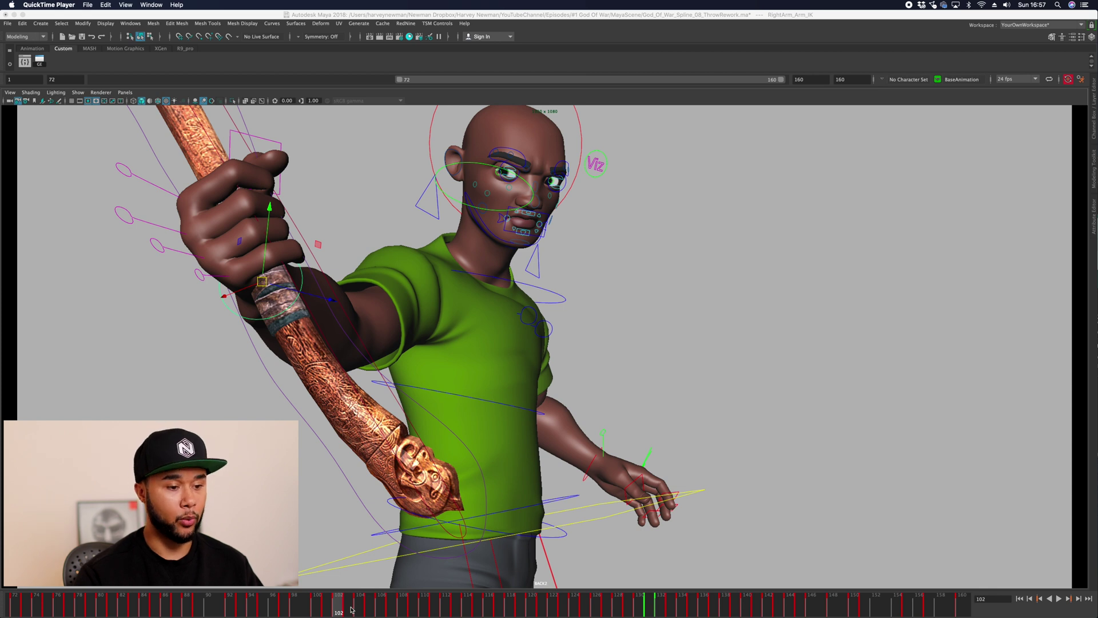
# Reopen the Hotkey Editor via Settings/Preferences and centre it on the screen
pyautogui.rightClick(379, 605)
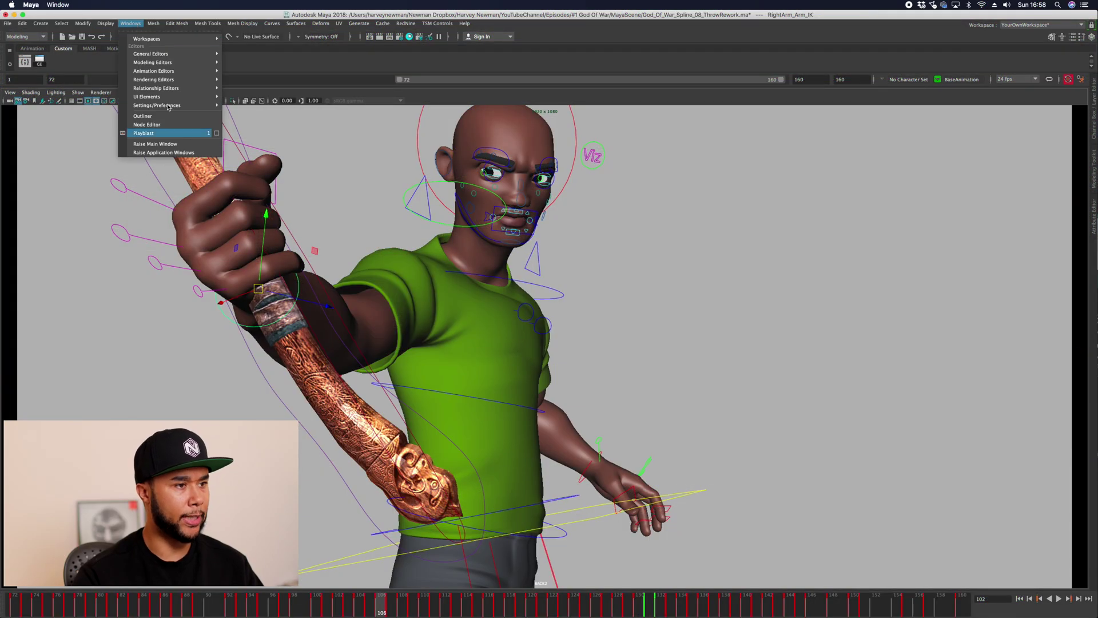
pyautogui.moveTo(175, 107)
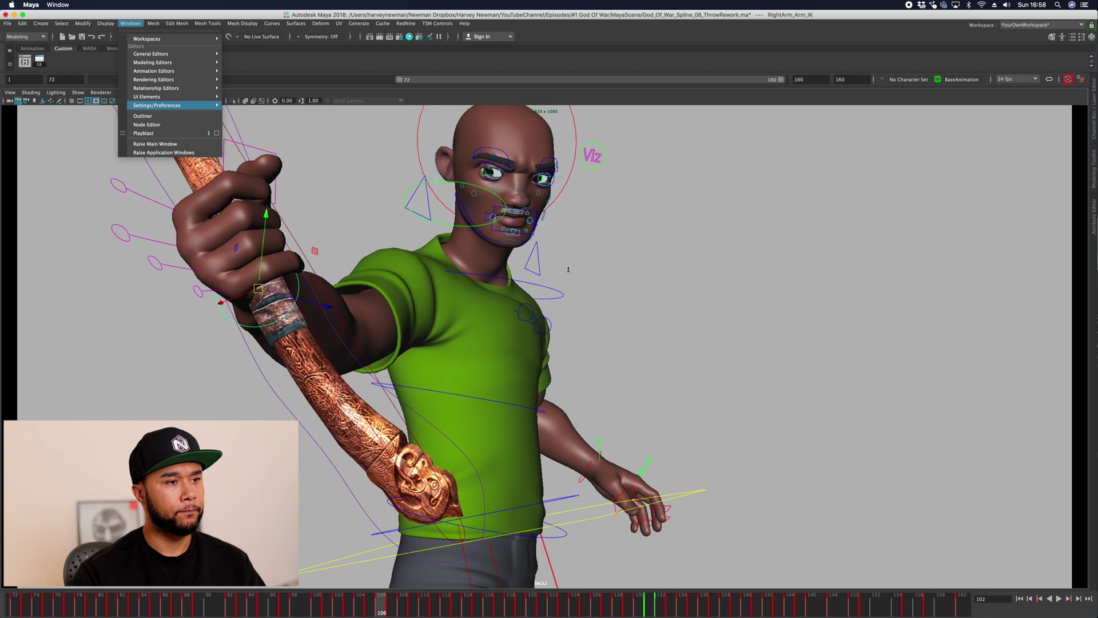
pyautogui.click(252, 131)
pyautogui.moveTo(714, 268); pyautogui.dragTo(606, 157)
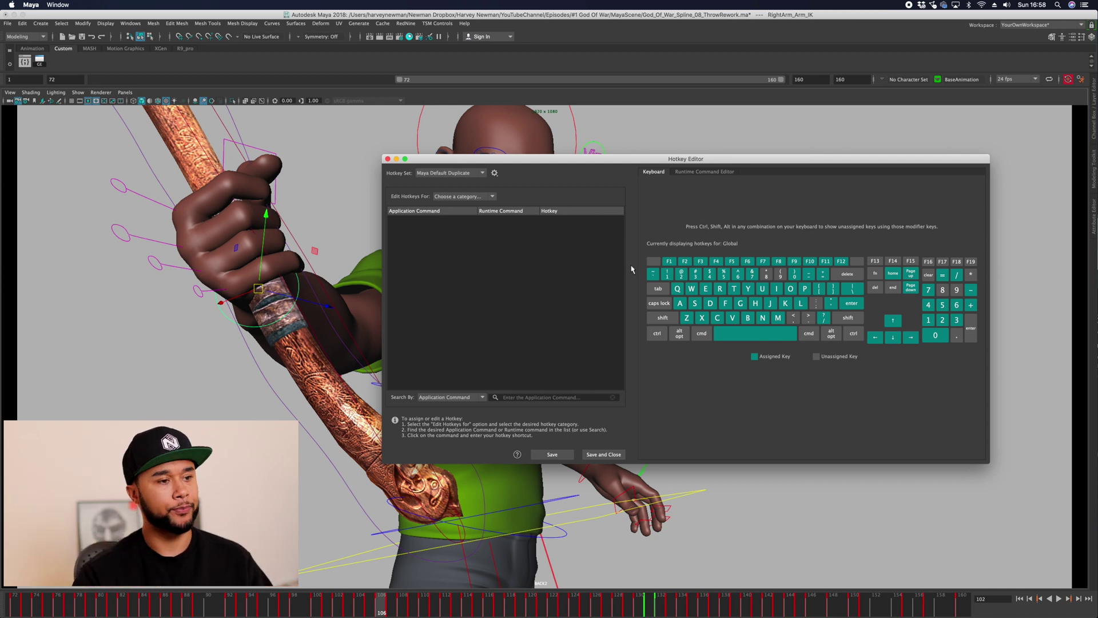
# Open the Graph Editor from the shelf and close the Hotkey Editor
pyautogui.click(257, 151)
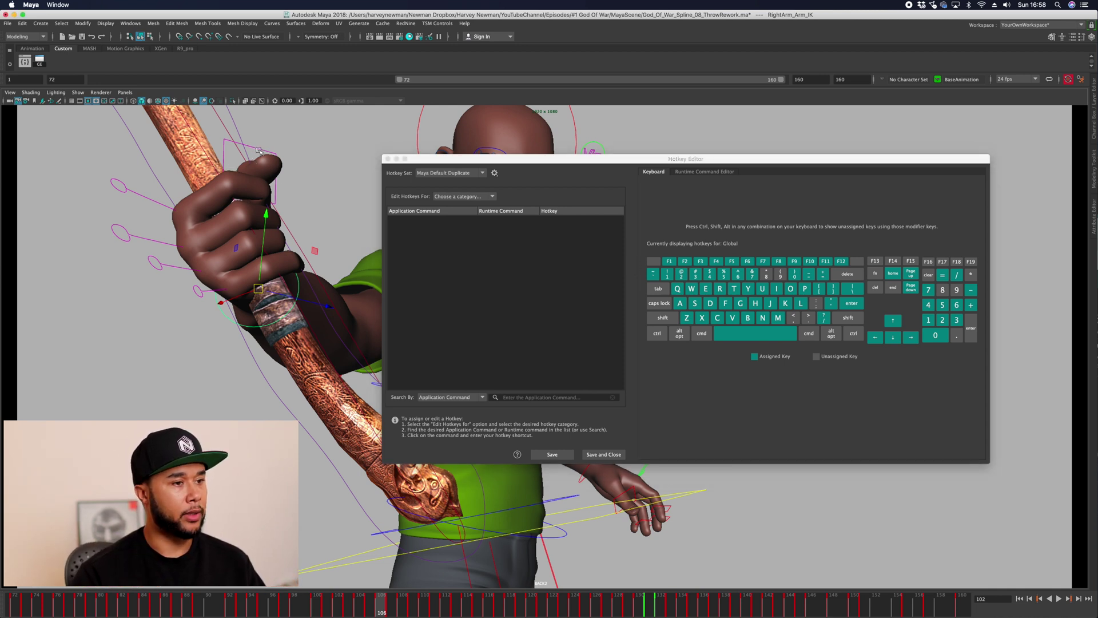
pyautogui.click(23, 62)
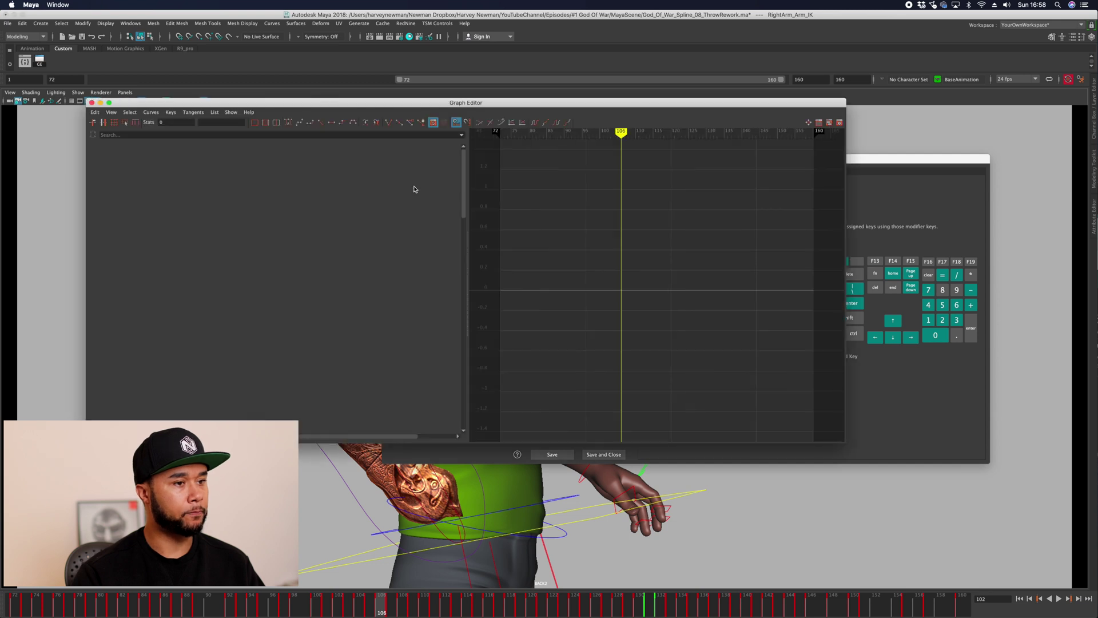
pyautogui.click(885, 170)
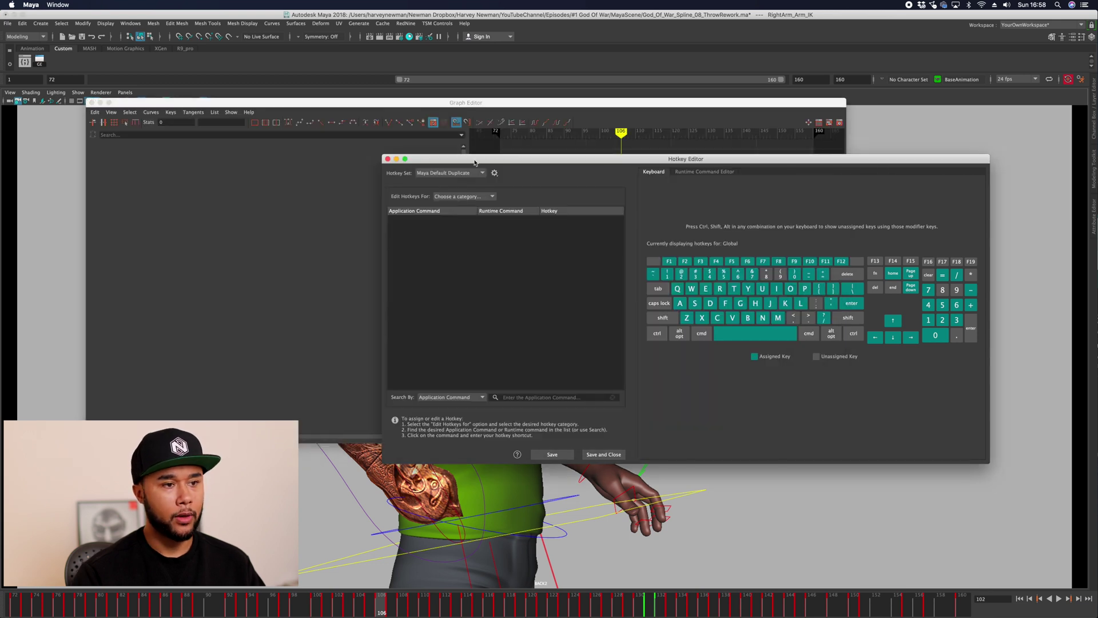
pyautogui.click(387, 159)
# Move the Graph Editor up and right, scrub back to frame 92, and inspect the delete key's bindings
pyautogui.moveTo(472, 103); pyautogui.dragTo(724, 92)
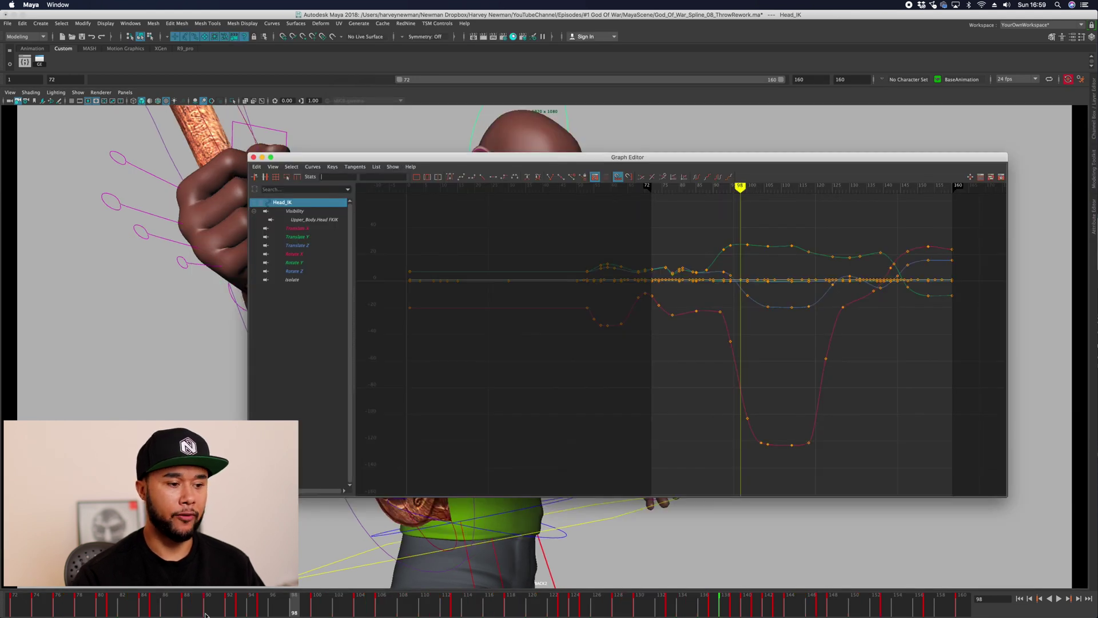
pyautogui.moveTo(206, 614); pyautogui.dragTo(230, 610)
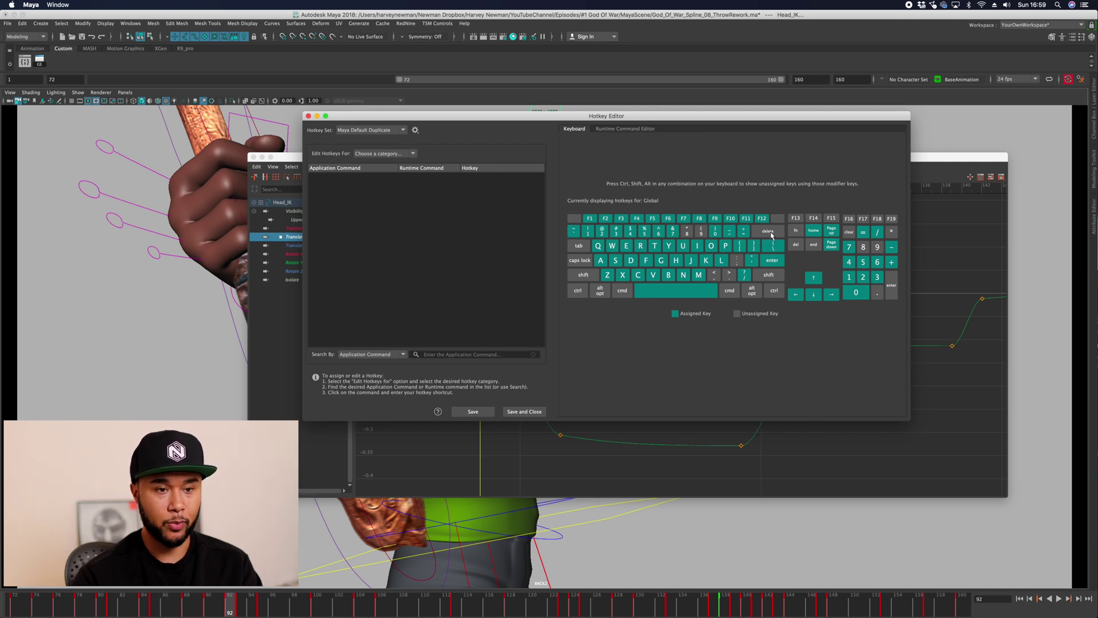
pyautogui.moveTo(770, 234)
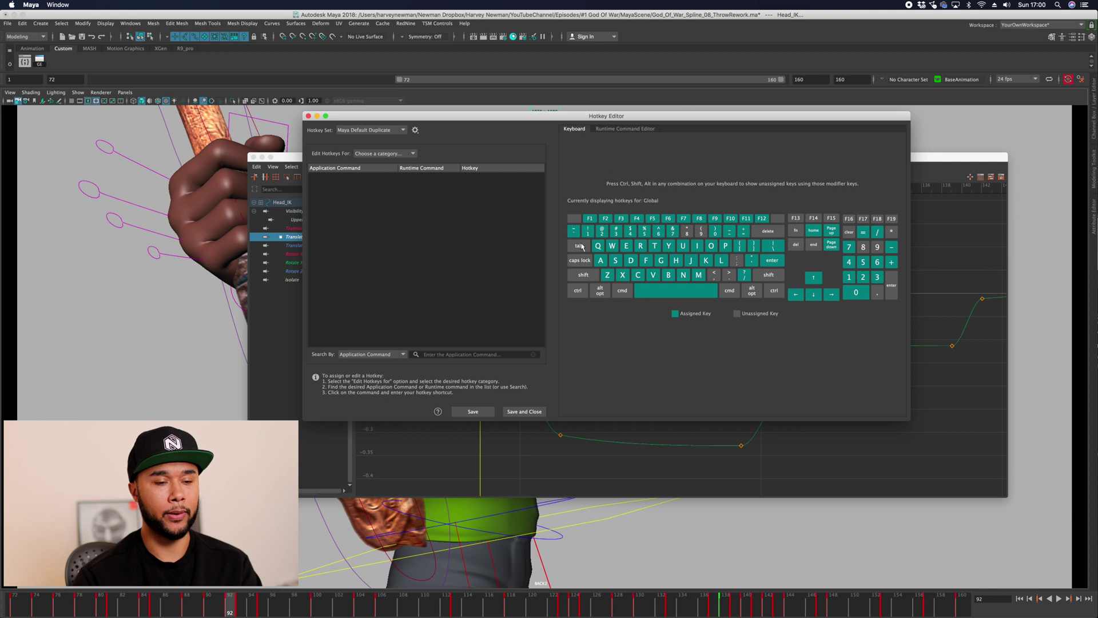
# Close the Hotkey Editor, delete later Translate Y keys, then undo the deletion
pyautogui.click(308, 116)
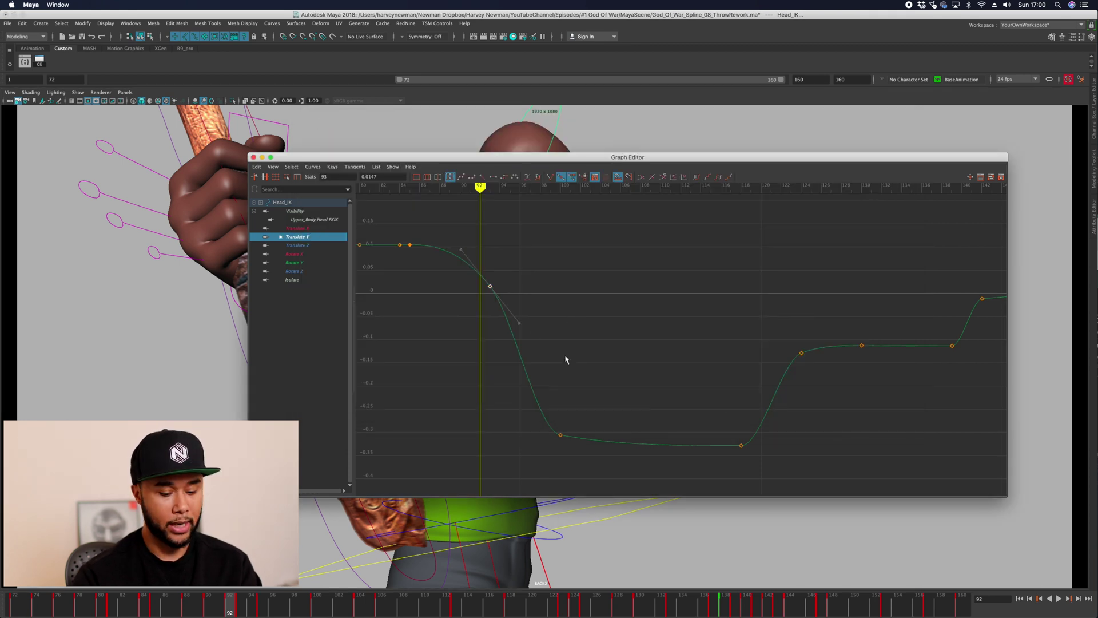
pyautogui.press('Delete')
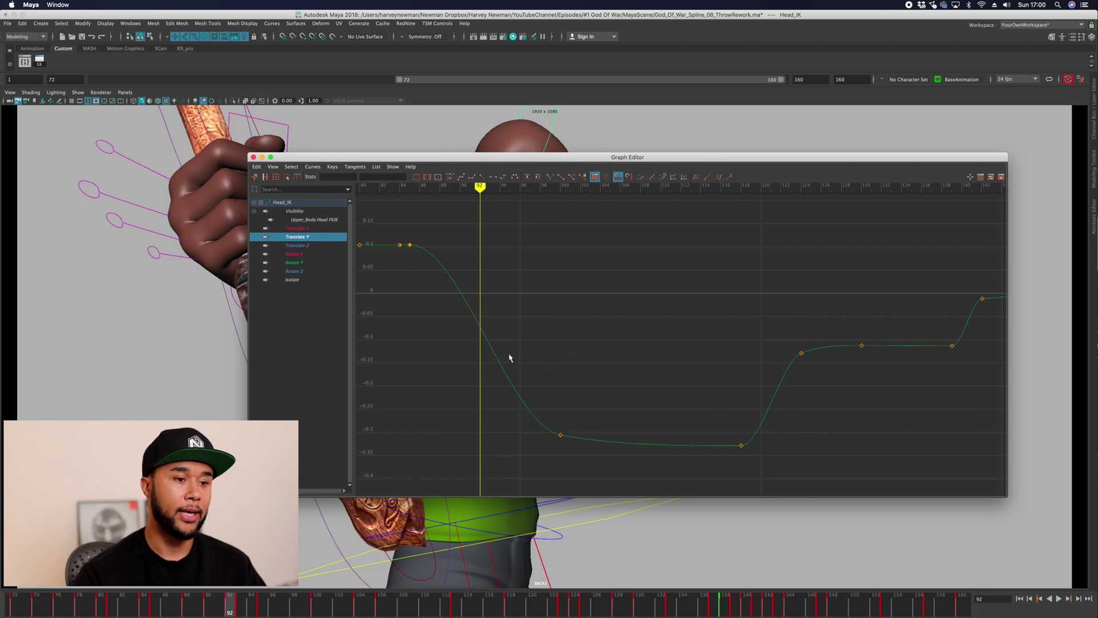
pyautogui.moveTo(556, 400); pyautogui.dragTo(579, 452)
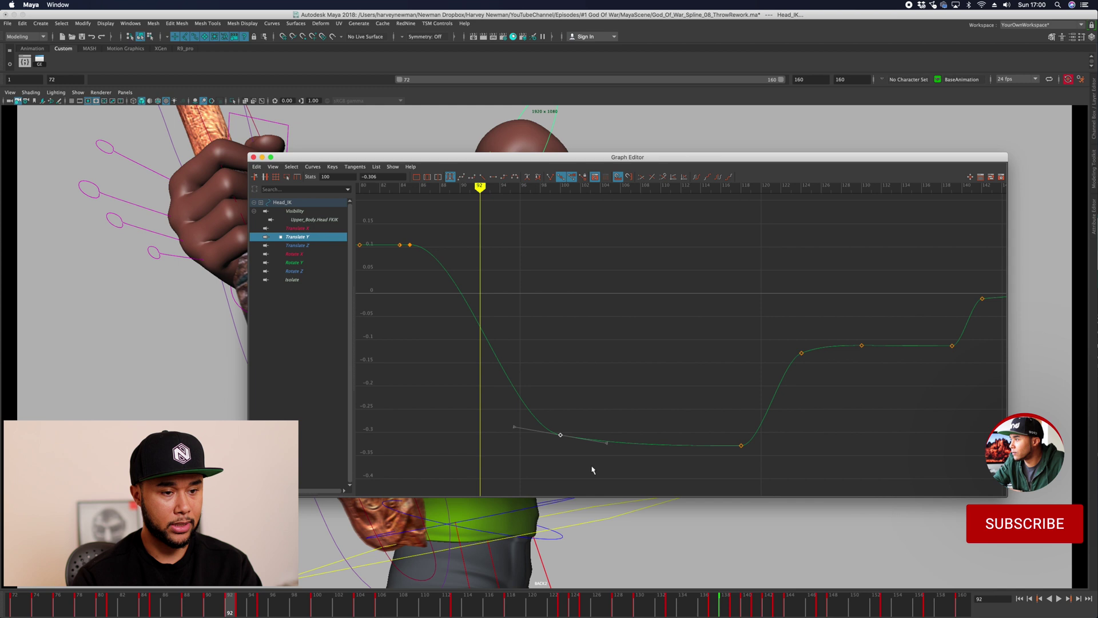
pyautogui.moveTo(547, 280); pyautogui.dragTo(804, 413)
pyautogui.moveTo(541, 279); pyautogui.dragTo(899, 475)
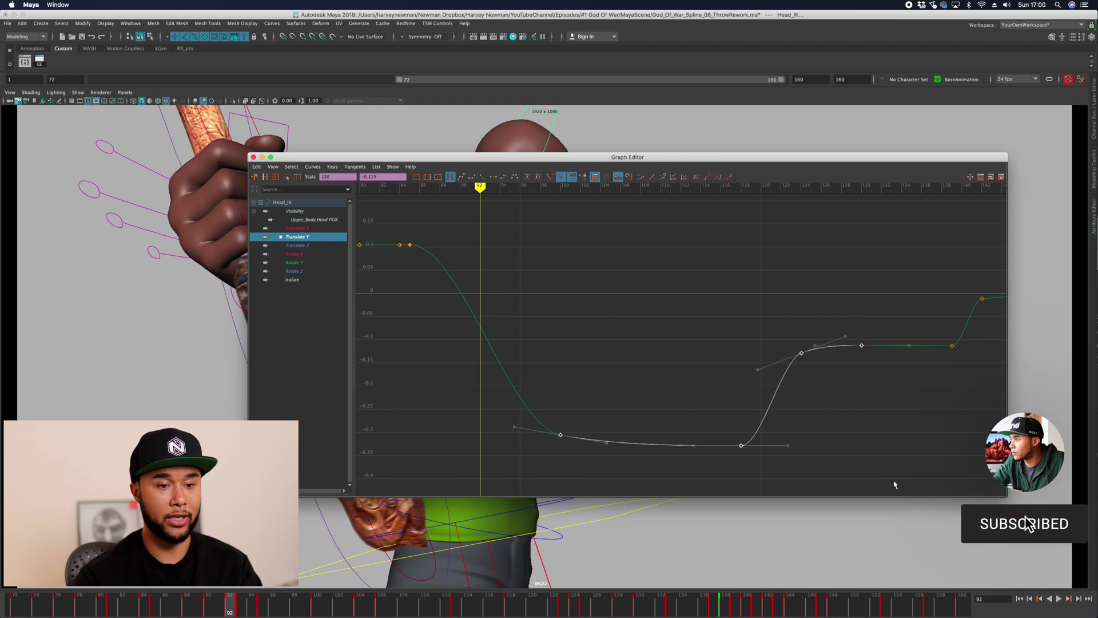
pyautogui.press('Delete')
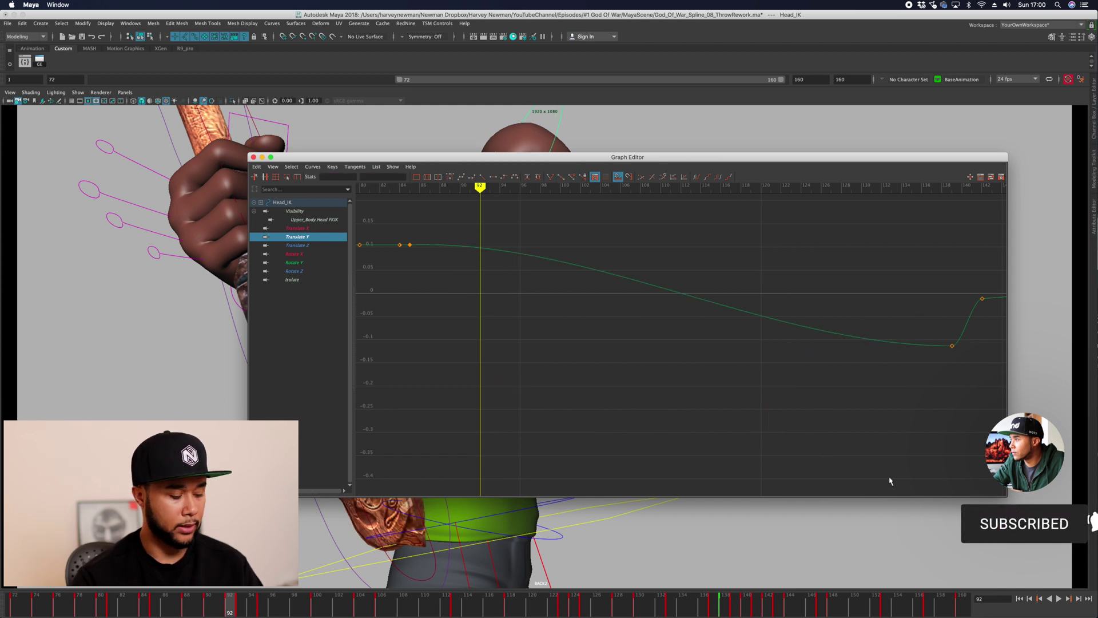
pyautogui.hotkey('ctrl', 'z')
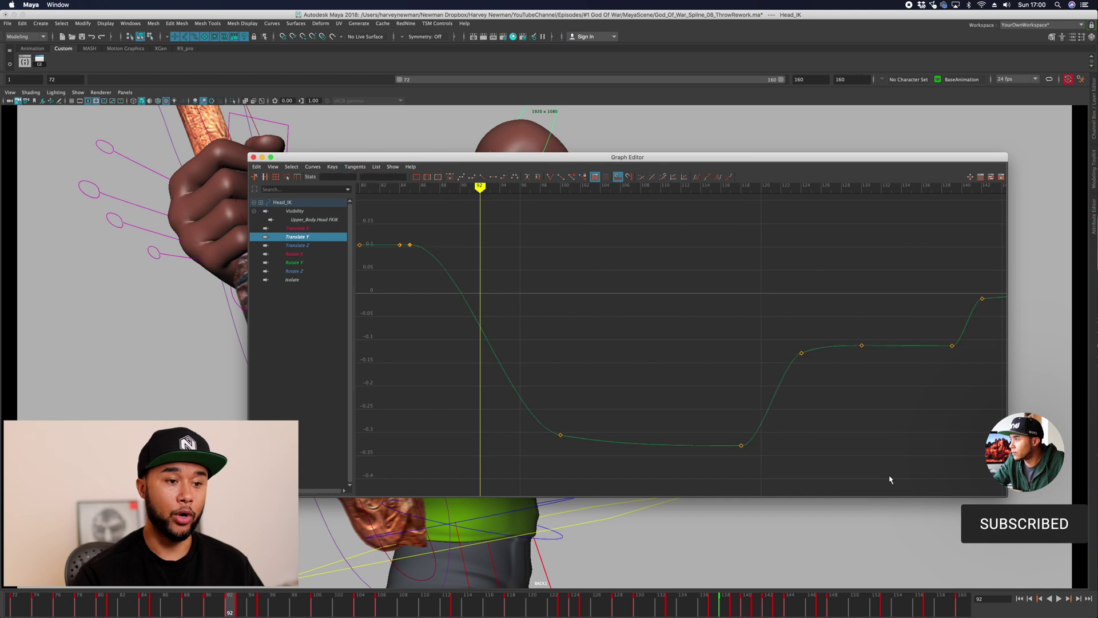
# Set Translate Y keys near frame 93 and at frame 97
pyautogui.press('s')
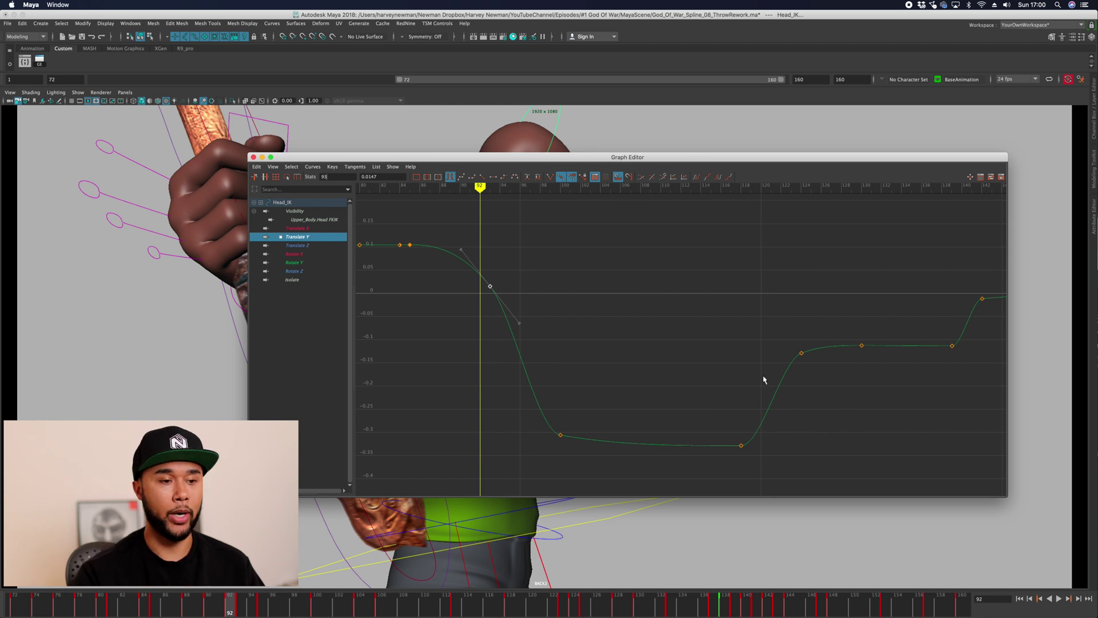
pyautogui.moveTo(523, 372); pyautogui.dragTo(563, 372)
pyautogui.press('s')
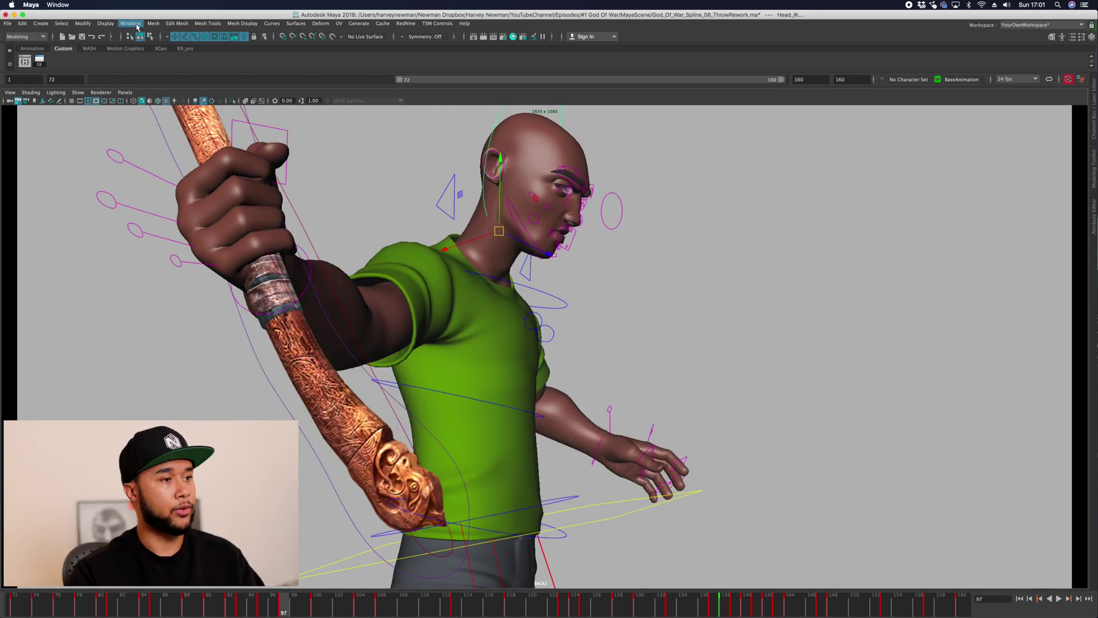
# Open the Script Editor briefly, then close it again
pyautogui.click(24, 61)
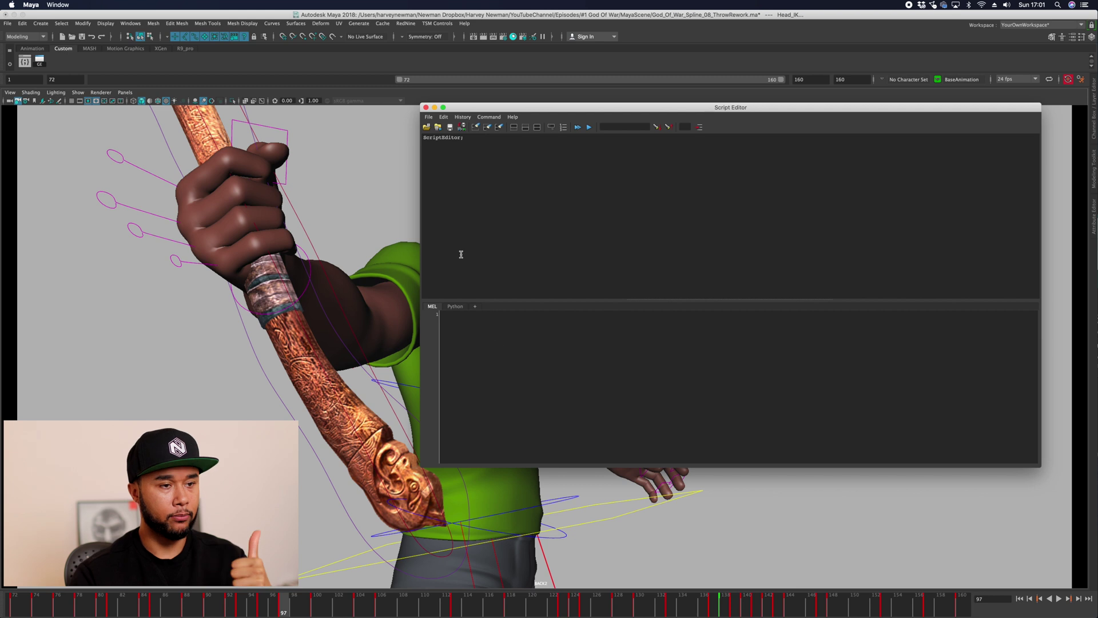
pyautogui.click(426, 108)
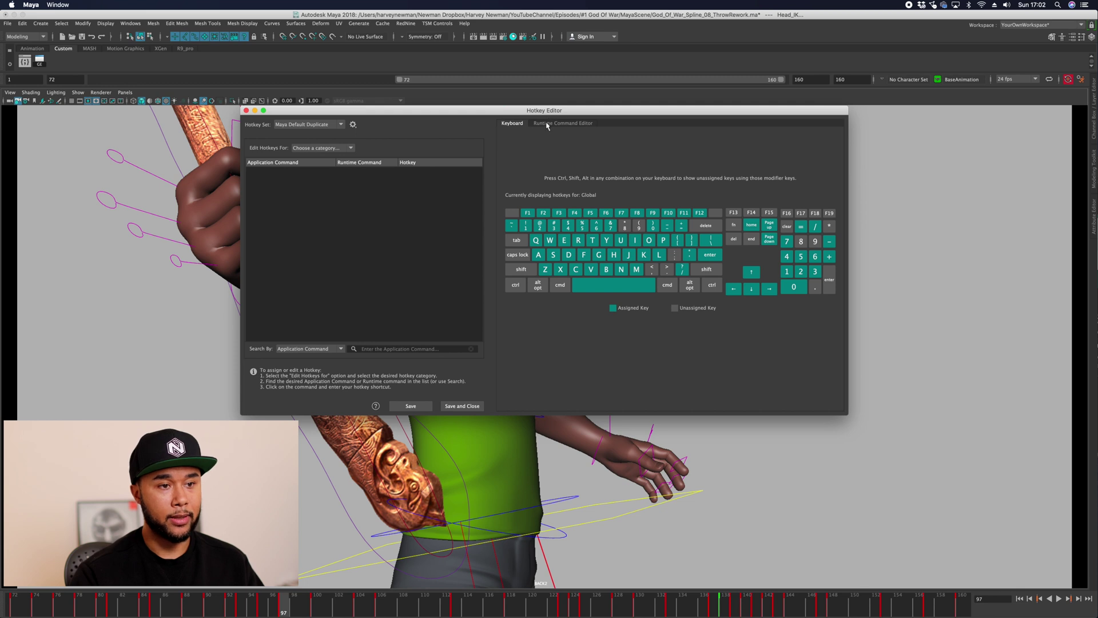
# Switch to the Runtime Command Editor and select the whole ackDeleteKey.mel script in TextEdit
pyautogui.click(553, 123)
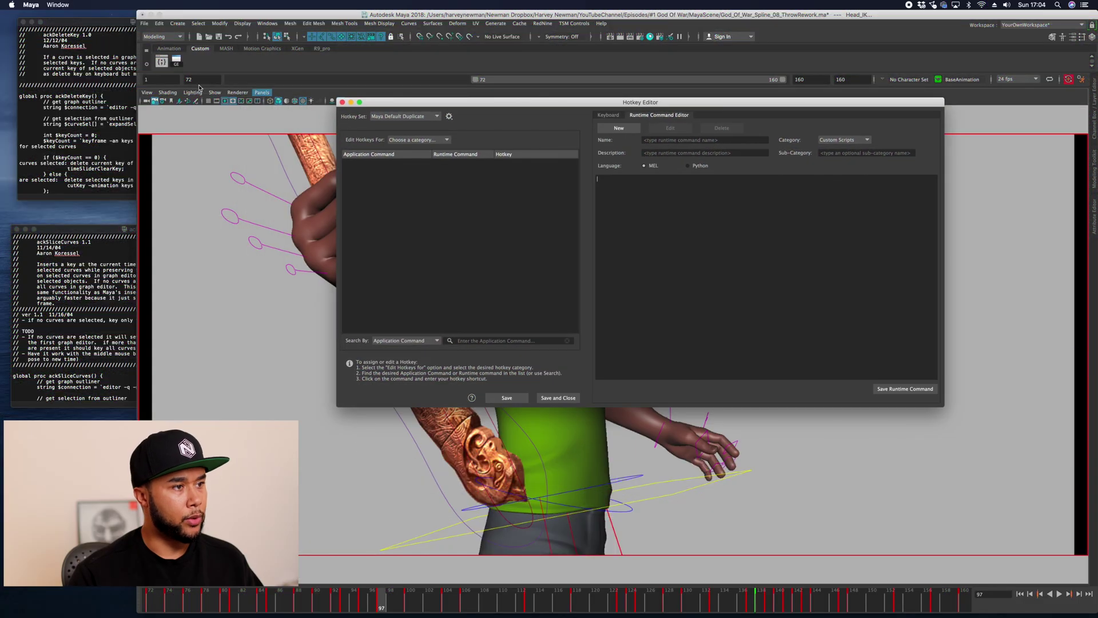
pyautogui.click(123, 128)
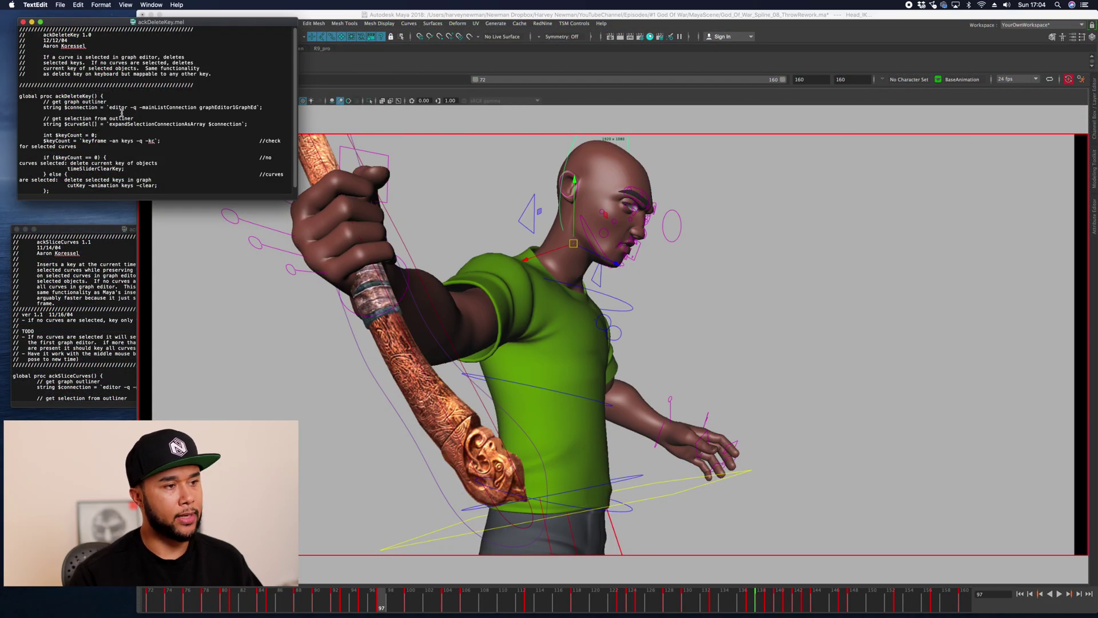
pyautogui.press('super+a')
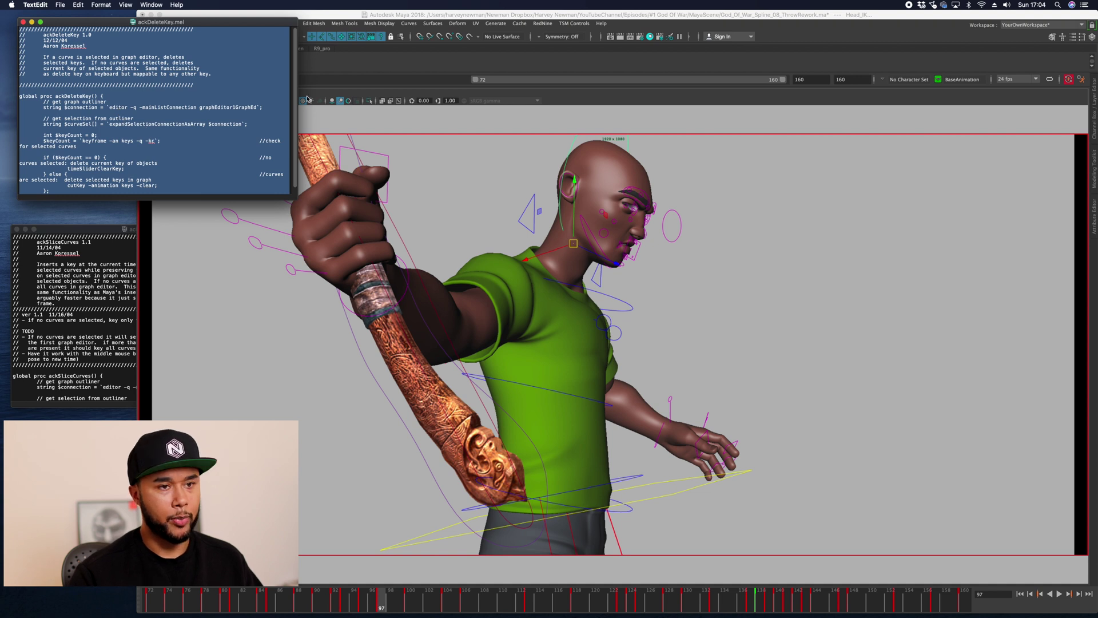
pyautogui.click(475, 23)
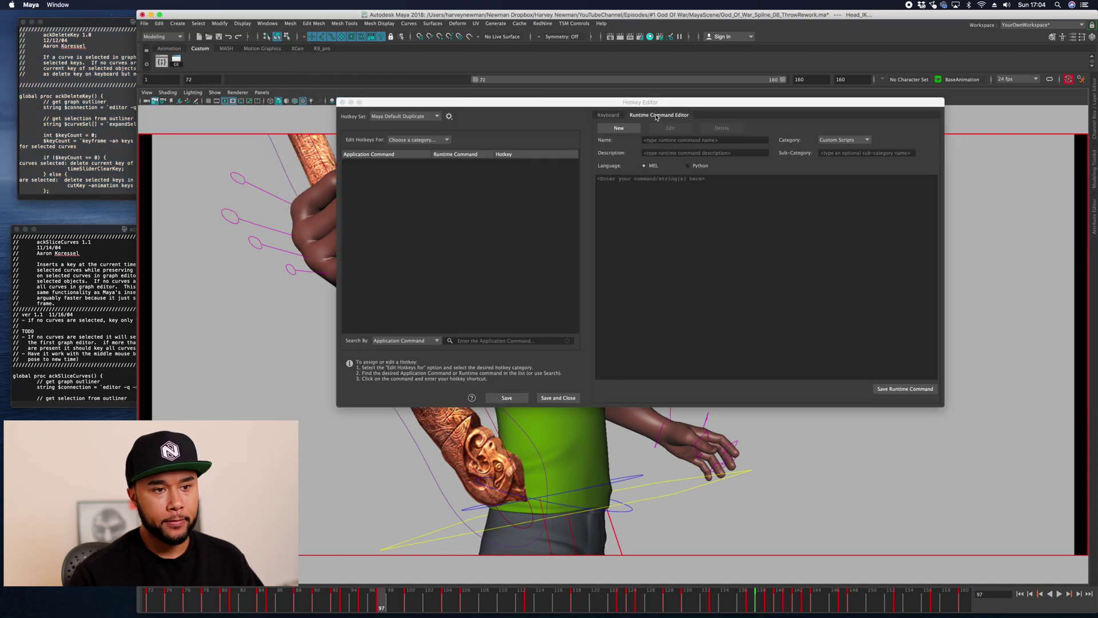
# Paste the ackDeleteKey script into the MEL box and name the command ackDeleteKey
pyautogui.click(609, 239)
pyautogui.press('super+v')
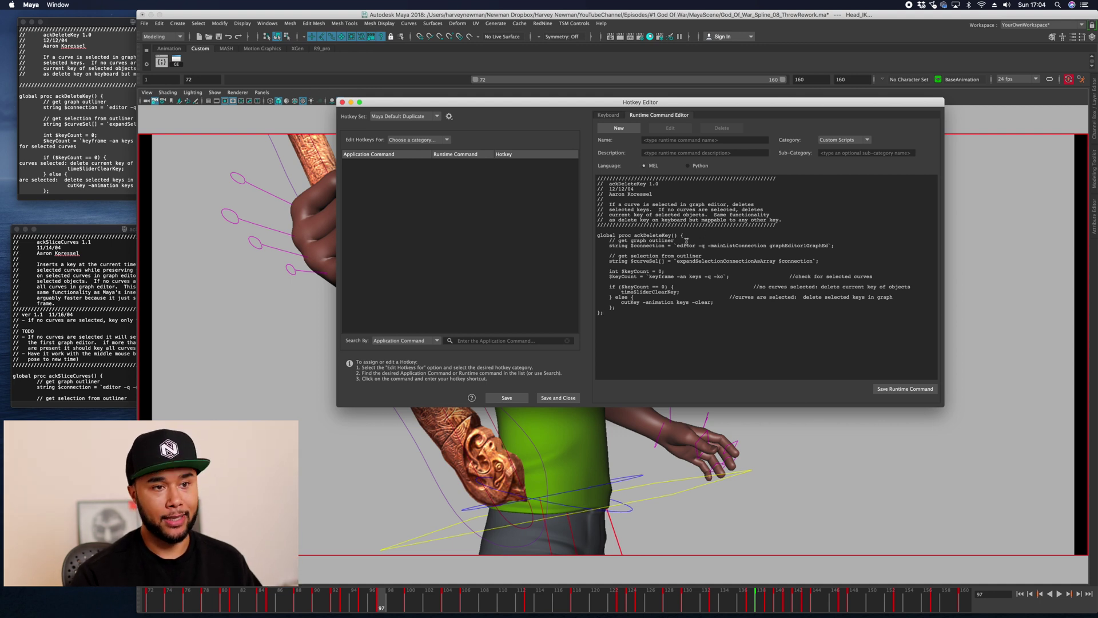
pyautogui.click(658, 140)
pyautogui.moveTo(660, 184); pyautogui.dragTo(609, 185)
pyautogui.press('cmd+c')
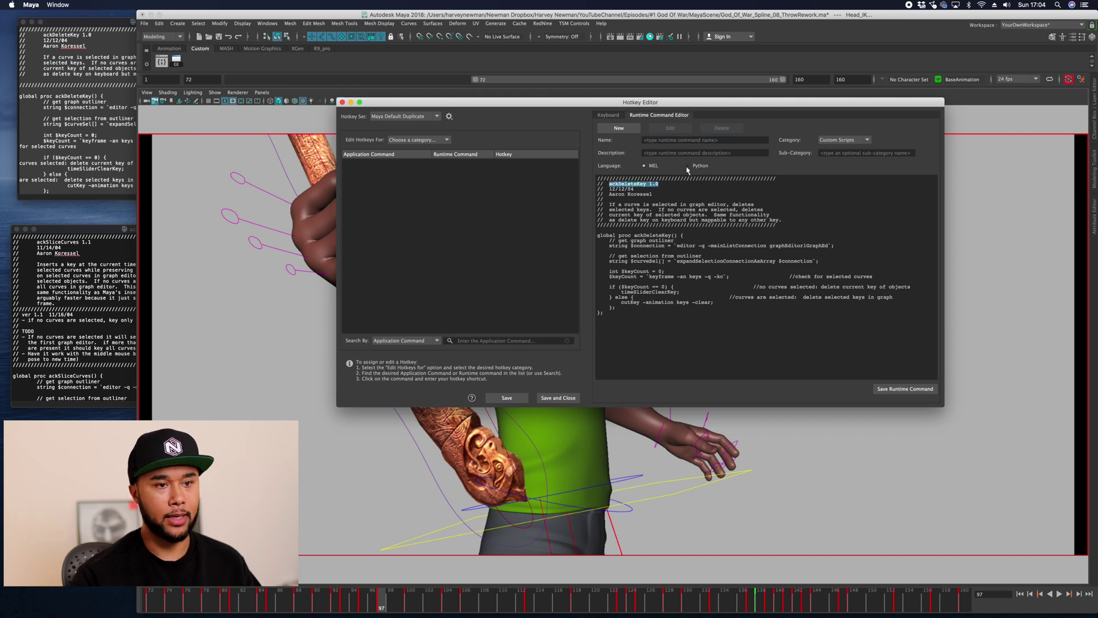
pyautogui.click(671, 141)
pyautogui.press('cmd+v')
pyautogui.press('BackSpace')
pyautogui.press('BackSpace')
pyautogui.press('BackSpace')
pyautogui.press('BackSpace')
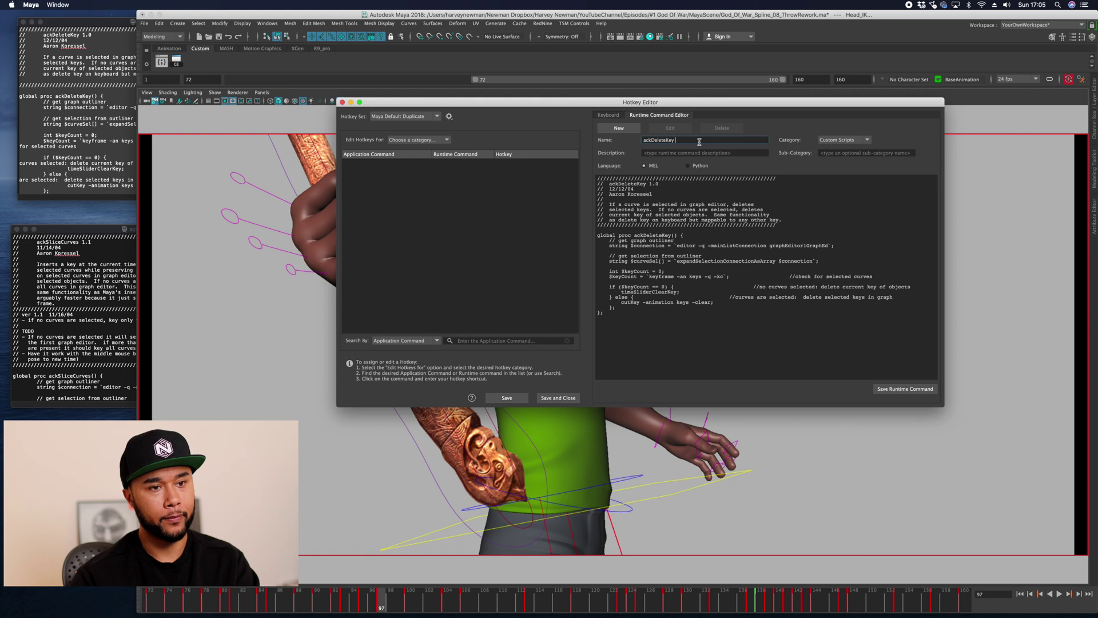
# Select the script's description comments, then save the ackDeleteKey runtime command
pyautogui.moveTo(789, 220); pyautogui.dragTo(609, 204)
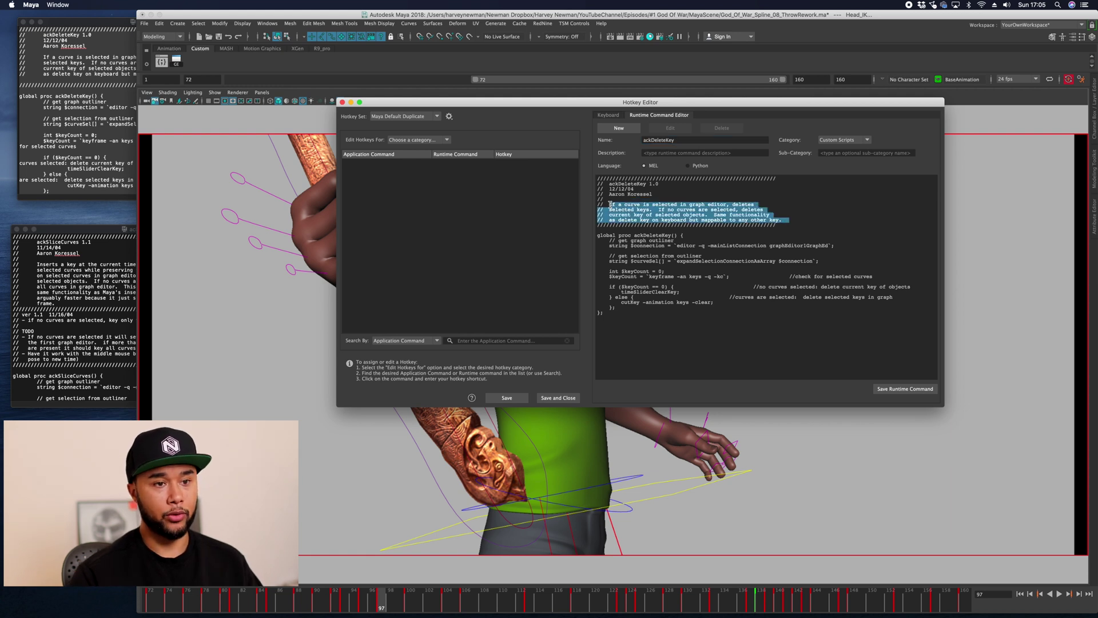
pyautogui.click(702, 153)
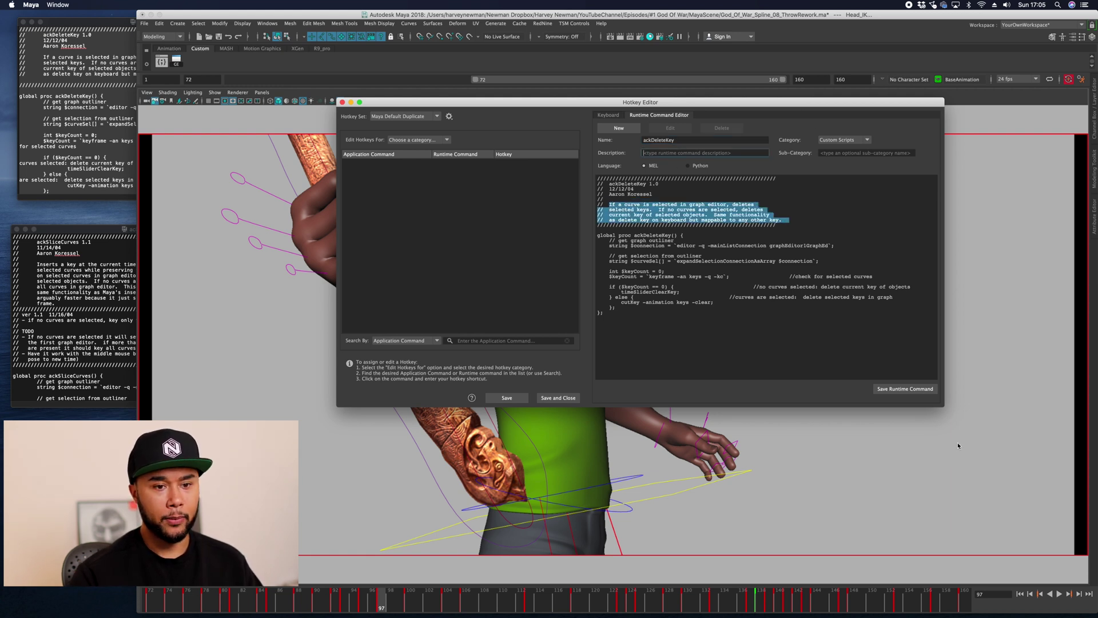
pyautogui.click(897, 390)
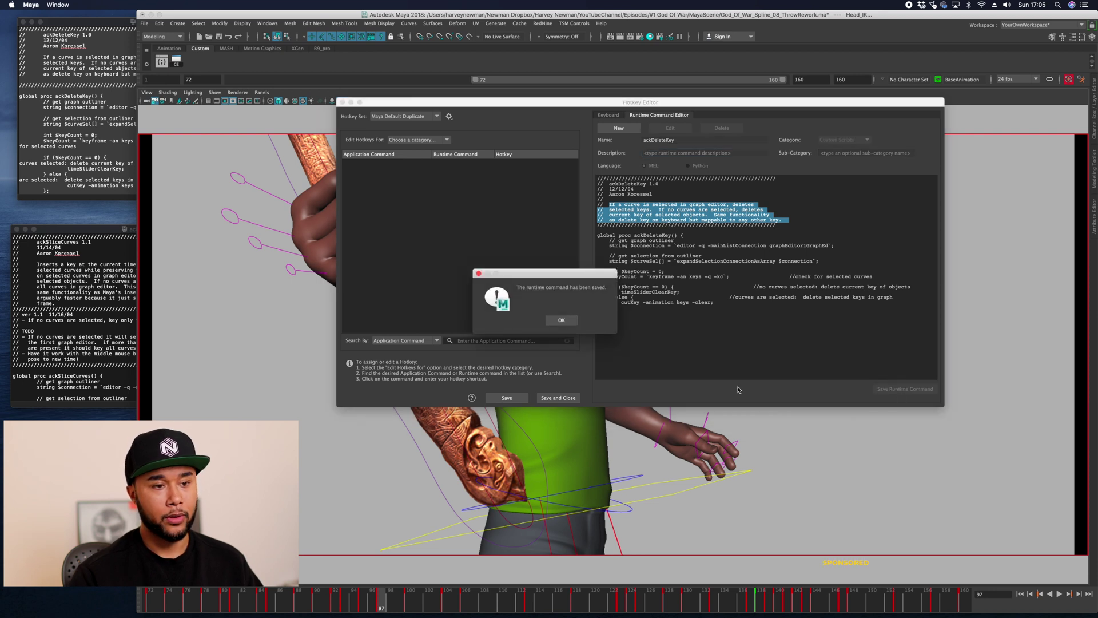
pyautogui.click(564, 324)
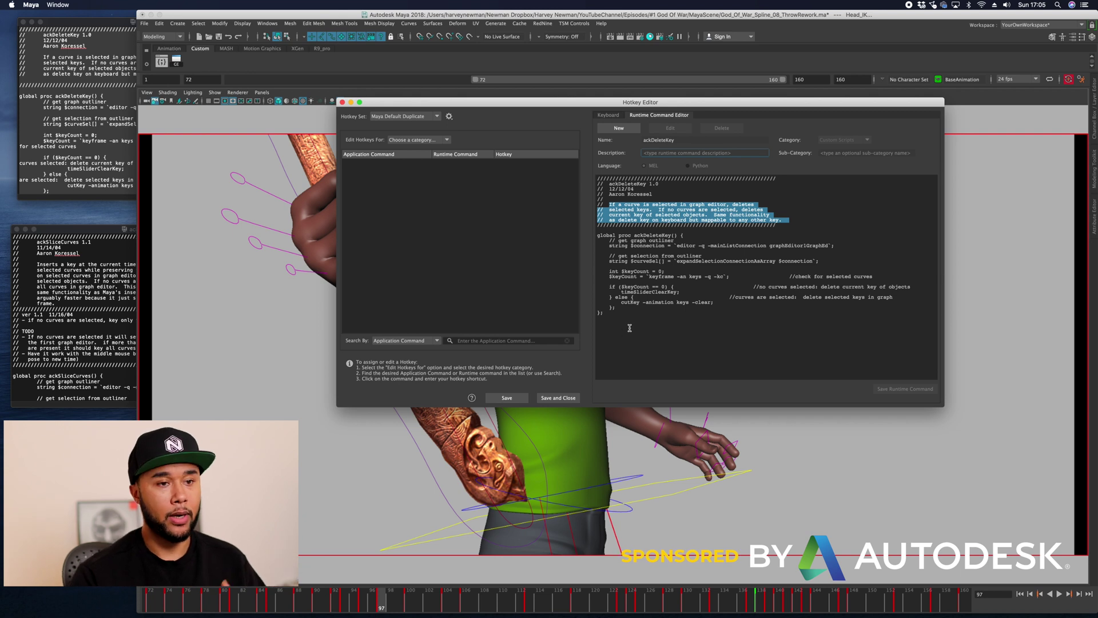
# Start a new runtime command and paste the copied ackSliceCurves.mel script into its MEL box
pyautogui.click(619, 128)
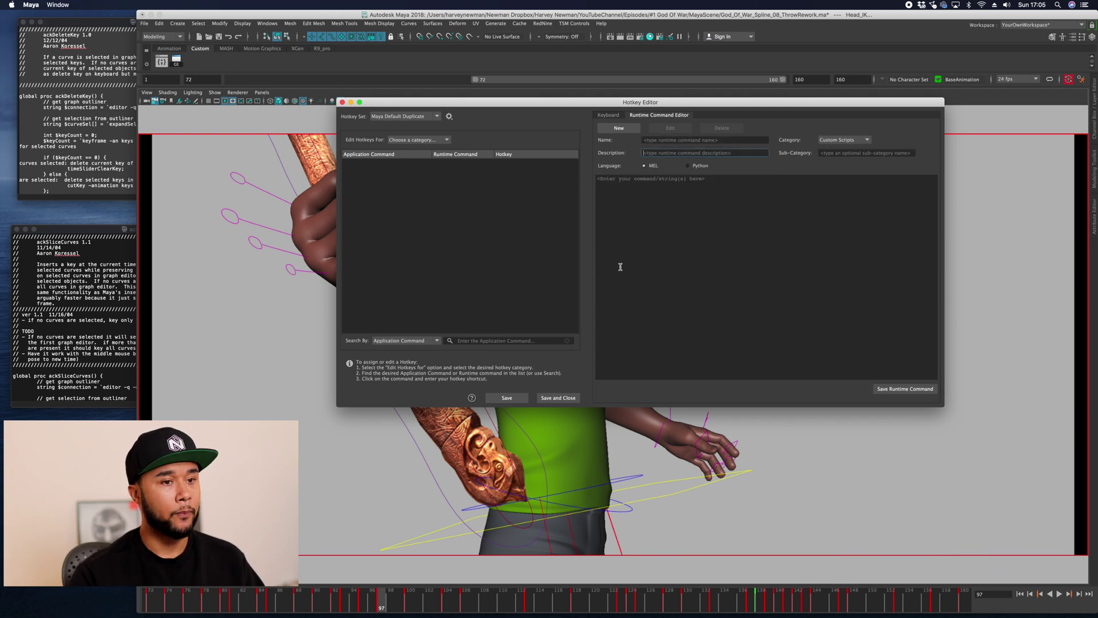
pyautogui.click(96, 257)
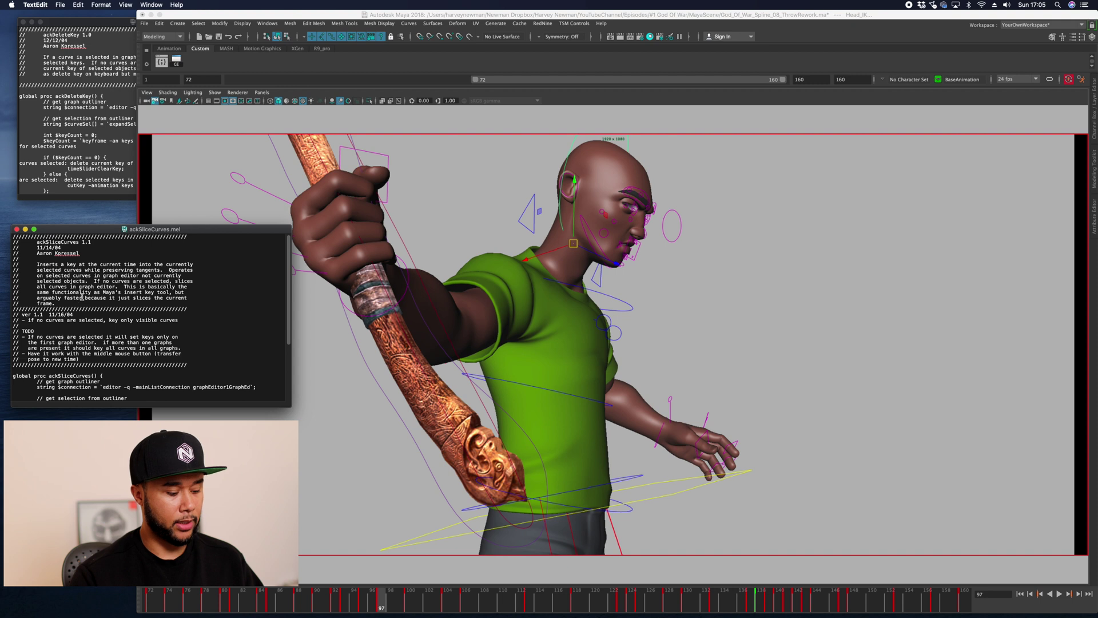
pyautogui.press('super+a')
pyautogui.press('super+c')
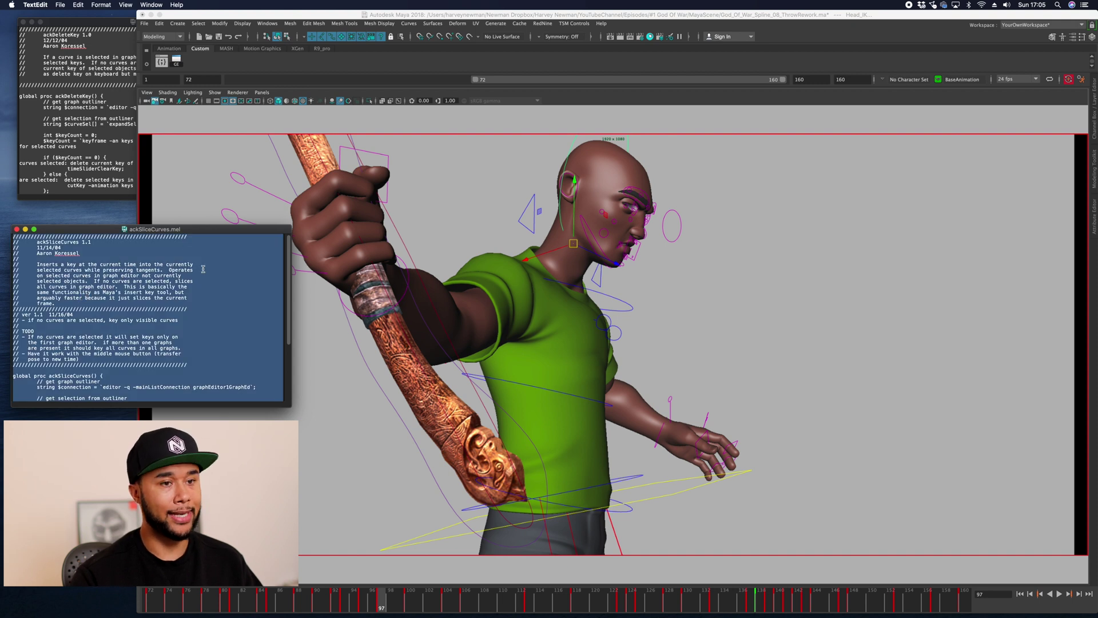
pyautogui.click(607, 101)
pyautogui.click(636, 227)
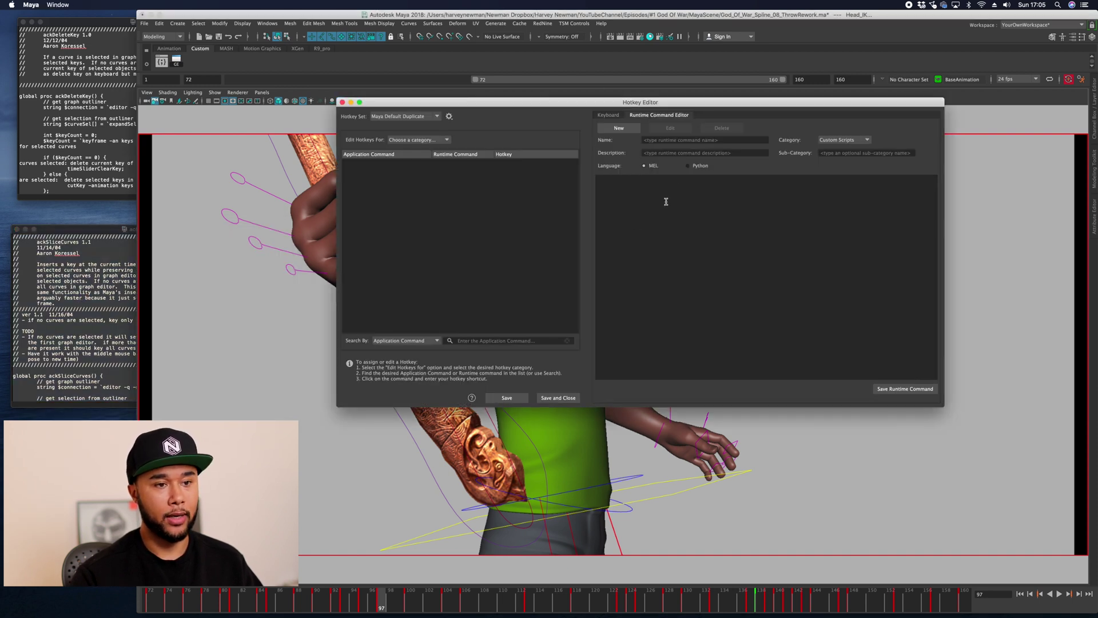
pyautogui.press('super+v')
# Name the command ackSliceCurves, select its description lines, and save it
pyautogui.scroll(2, 678, 249)
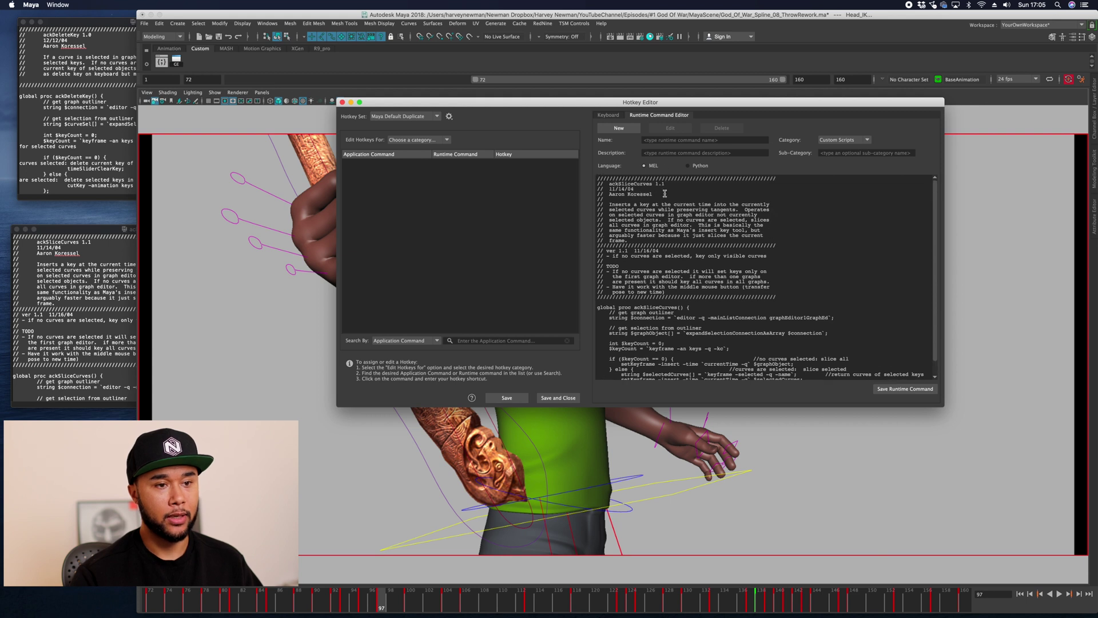
pyautogui.moveTo(653, 184); pyautogui.dragTo(609, 185)
pyautogui.click(708, 139)
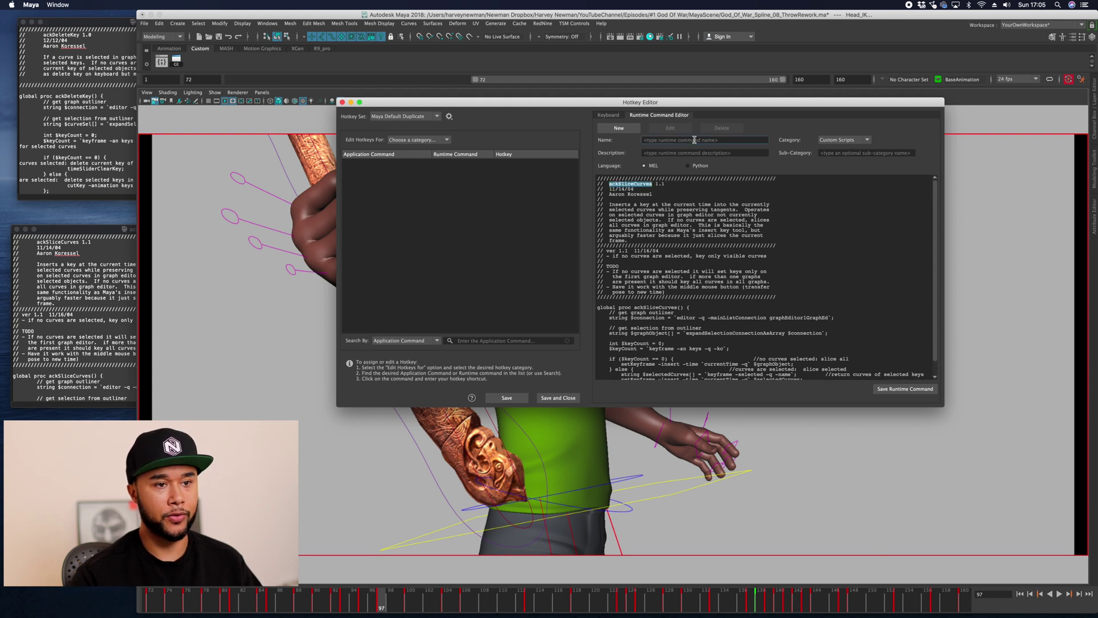
pyautogui.press('super+v')
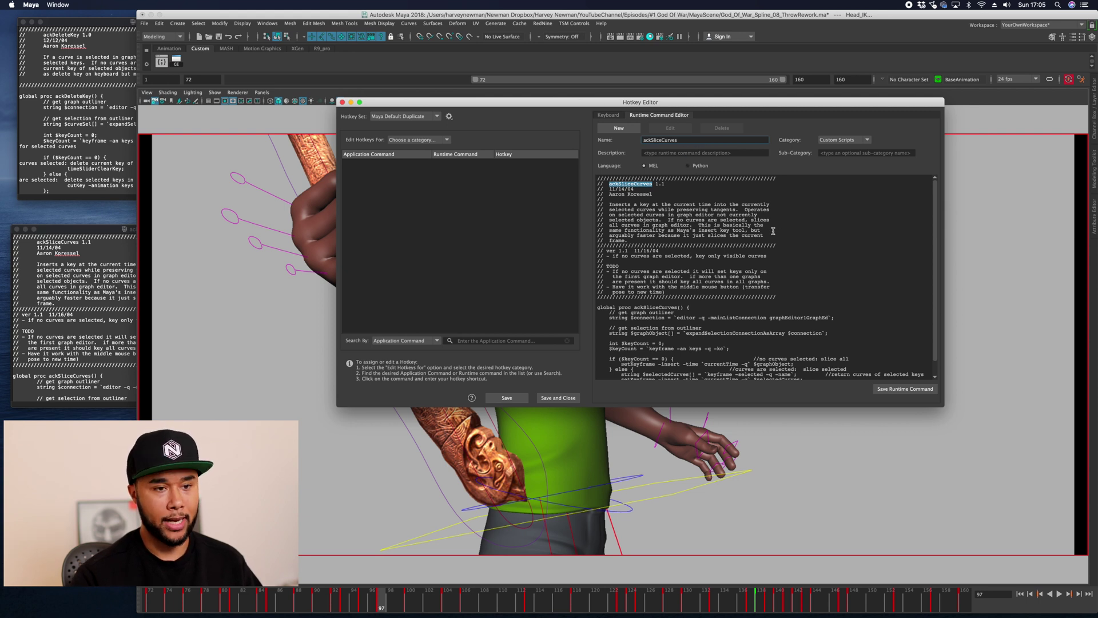
pyautogui.moveTo(764, 231); pyautogui.dragTo(634, 205)
pyautogui.click(673, 150)
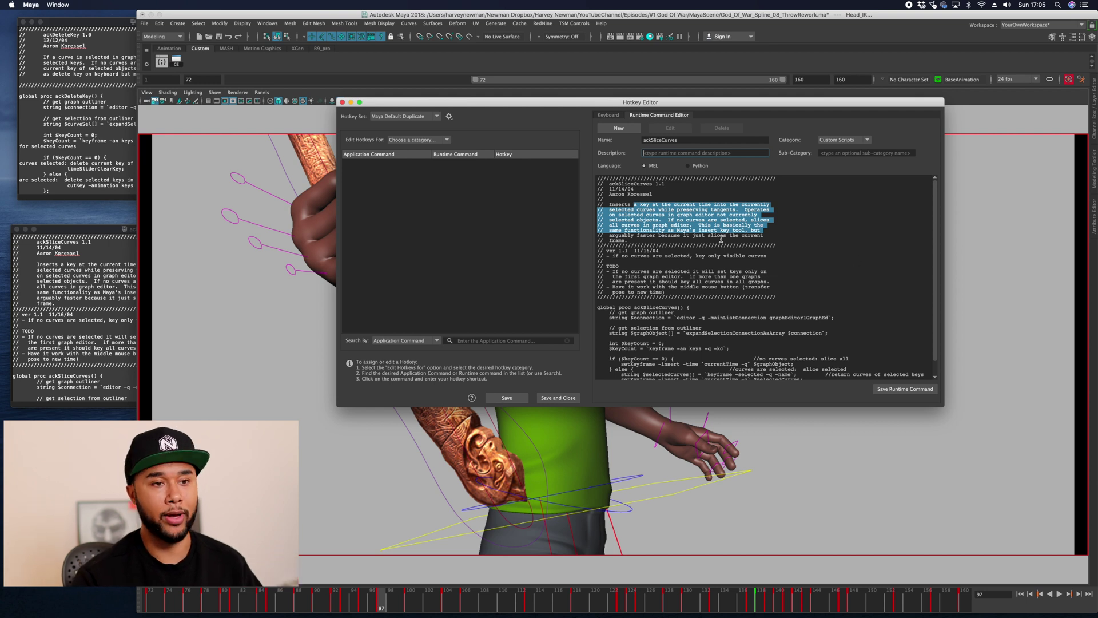
pyautogui.click(904, 388)
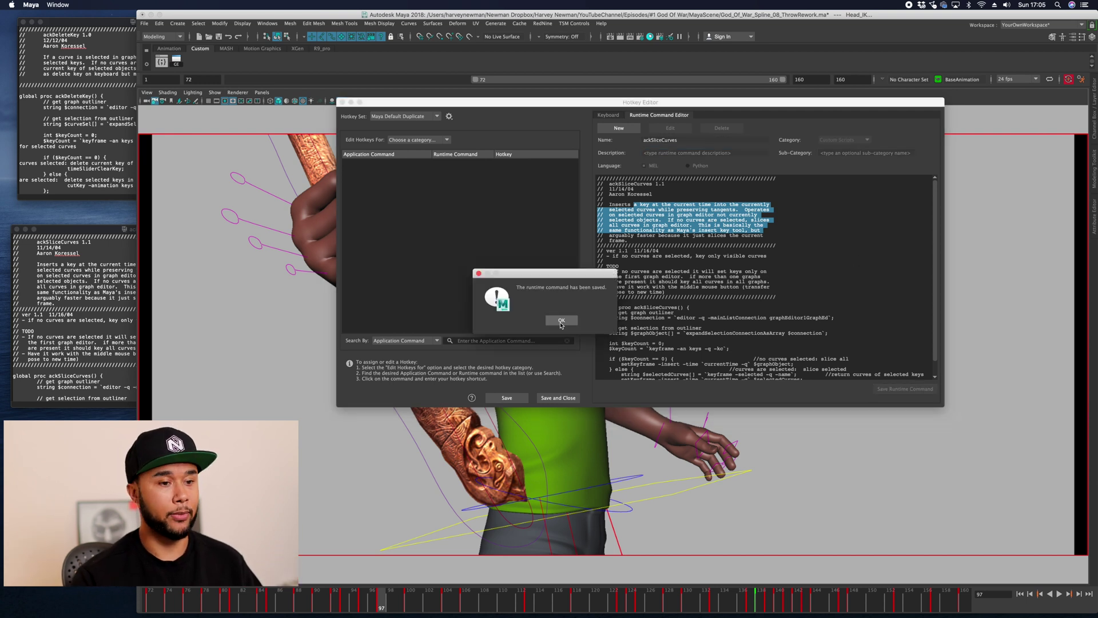
pyautogui.click(561, 322)
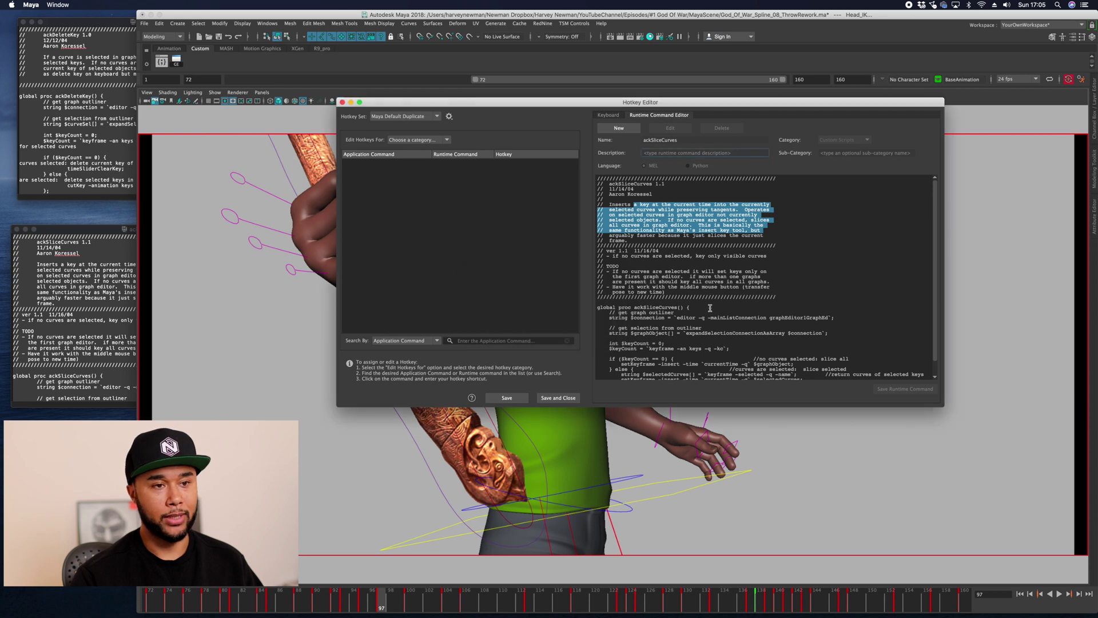
# In the Keyboard view, search runtime commands for 'ackde'
pyautogui.click(608, 115)
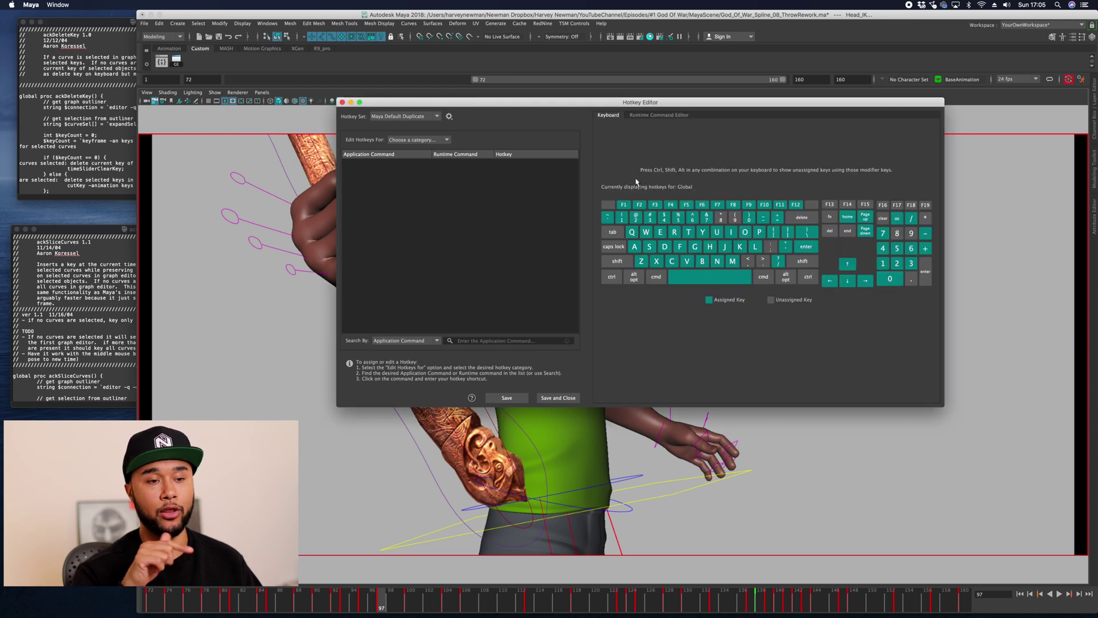
pyautogui.click(399, 342)
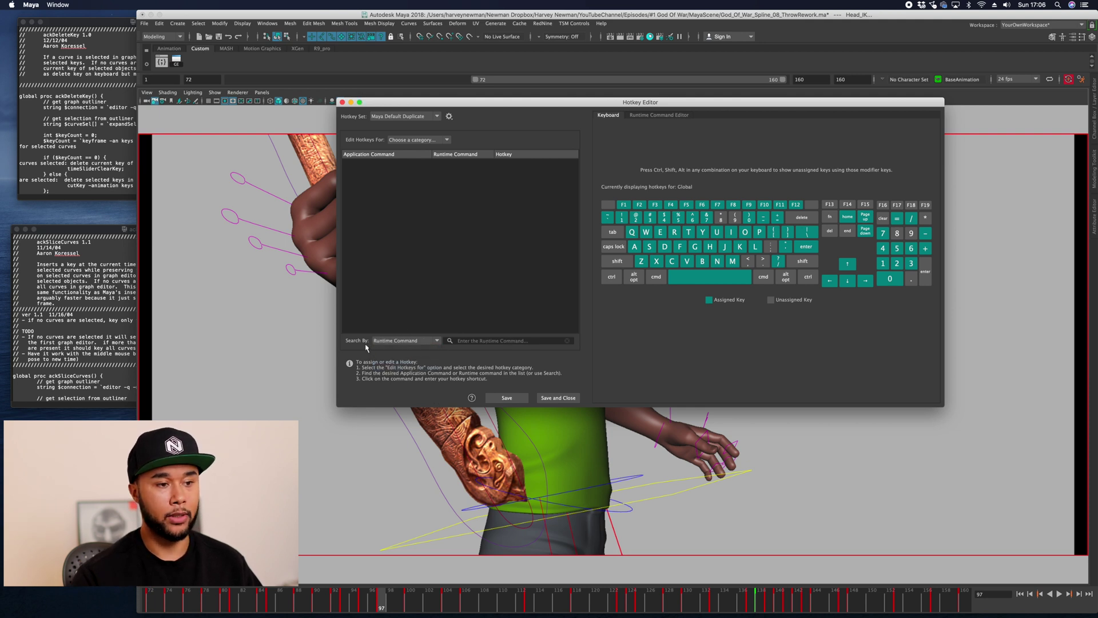
pyautogui.click(487, 340)
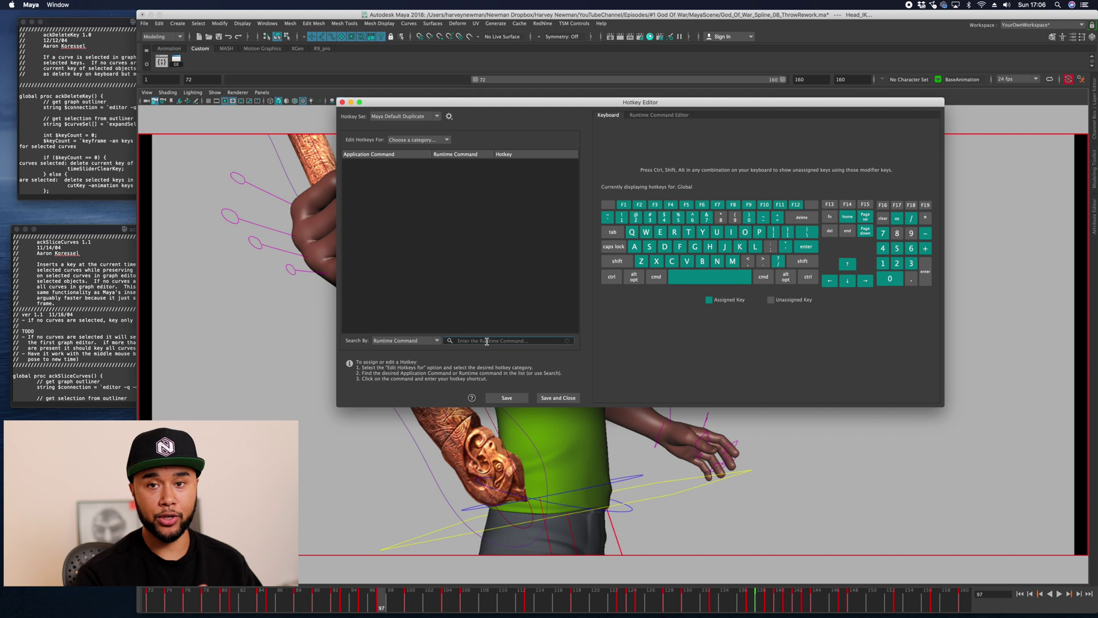
pyautogui.write('ack')
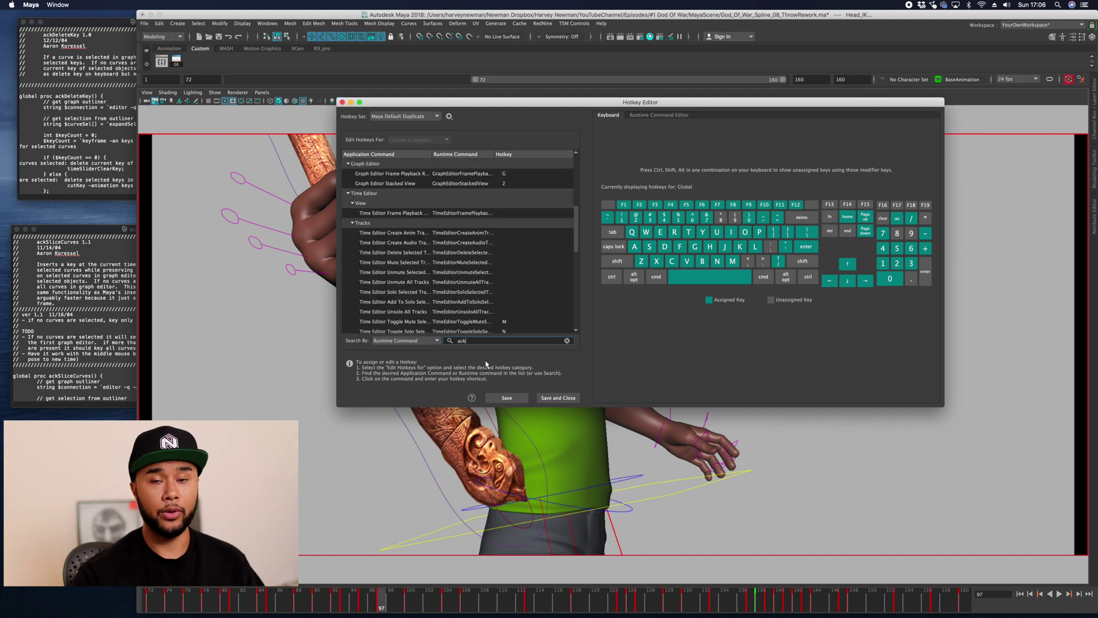
pyautogui.write('del')
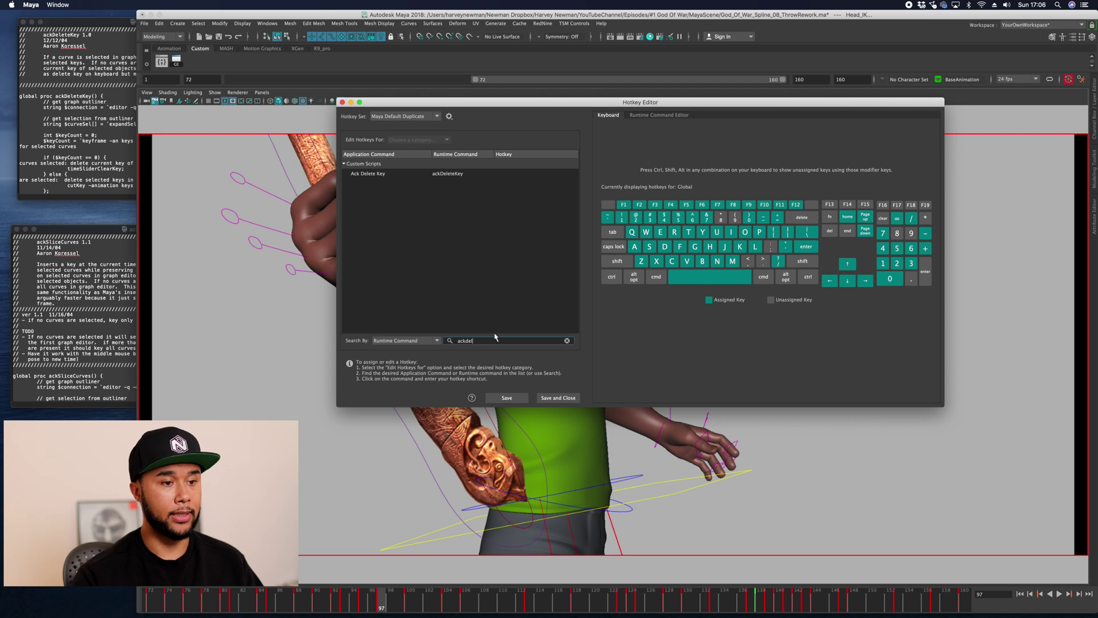
# Assign B to Ack Delete Key, overriding Soft Sel Sticky Press, and save the hotkeys
pyautogui.click(439, 176)
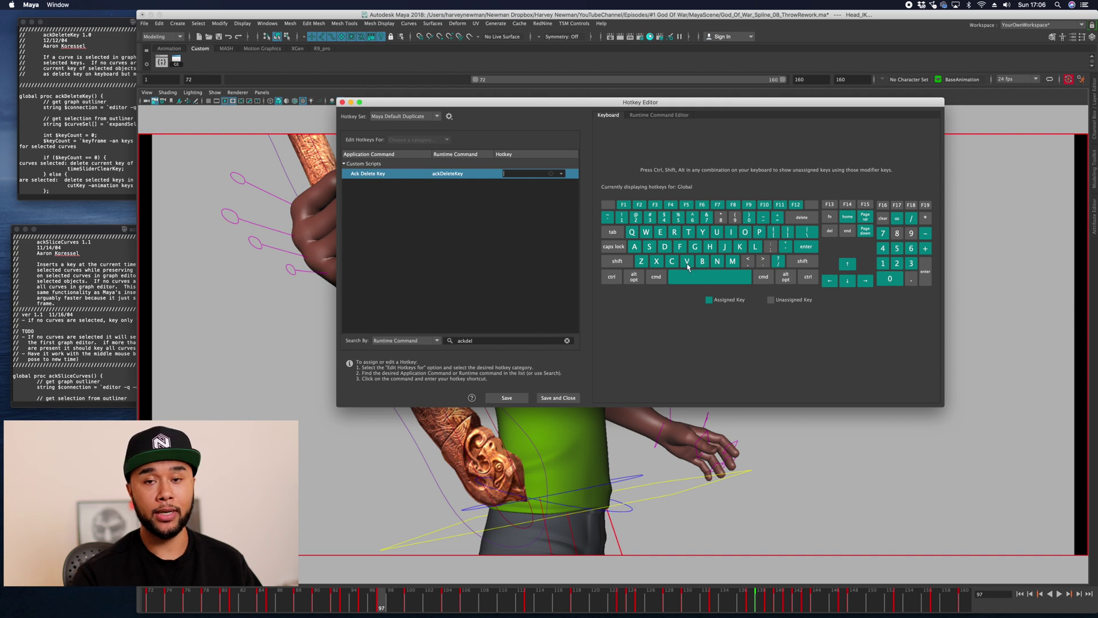
pyautogui.moveTo(687, 266)
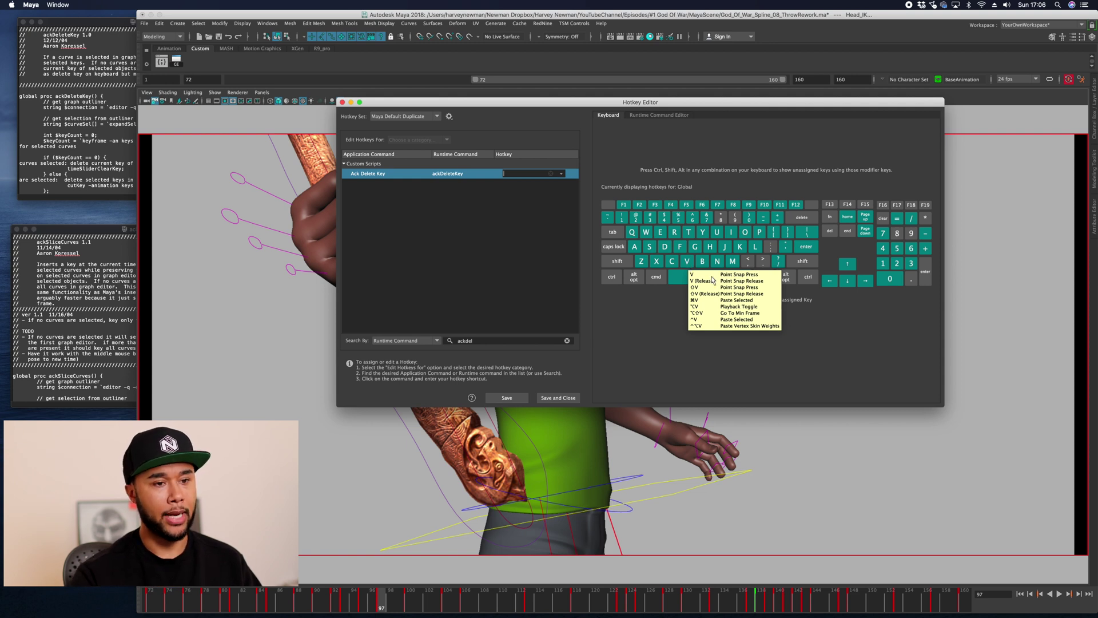
pyautogui.write('b')
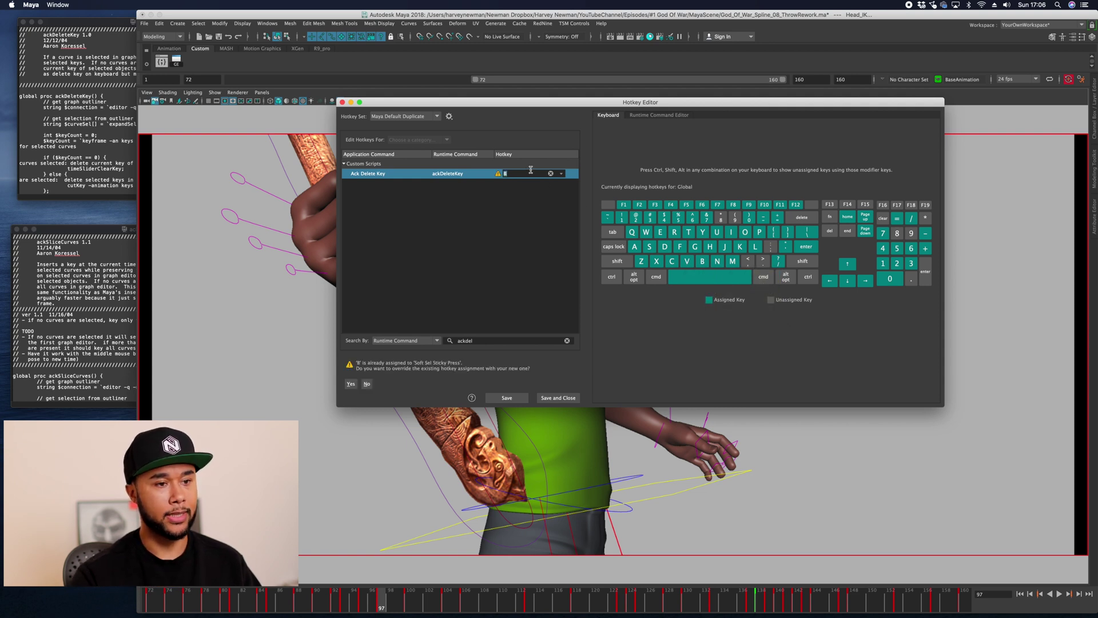
pyautogui.click(351, 384)
pyautogui.click(506, 399)
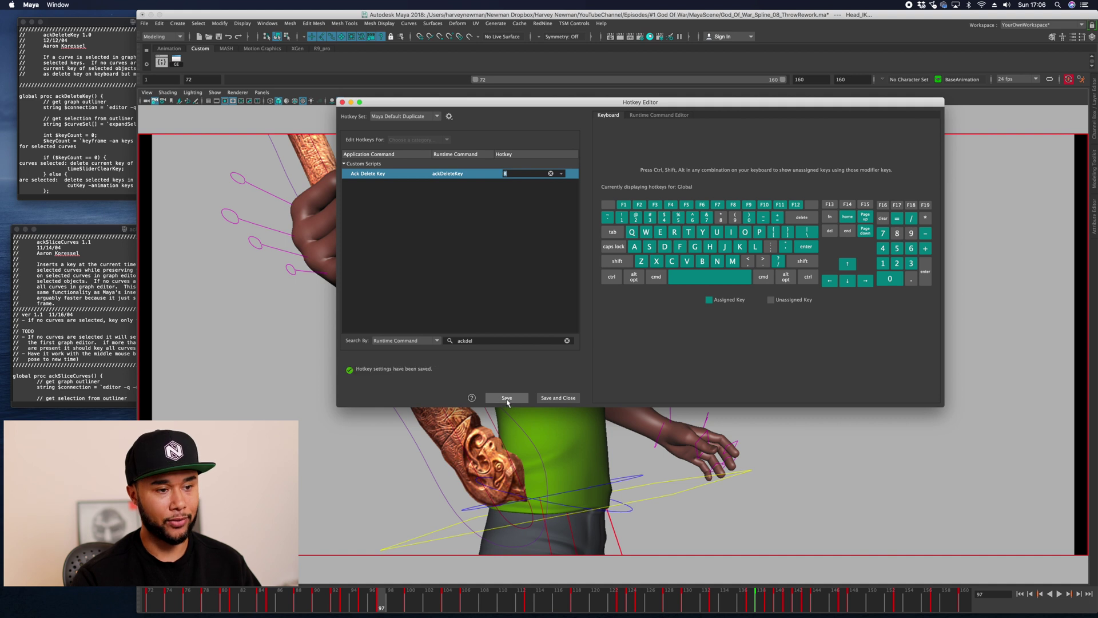
# Search 'acks' and try L, then I, as the Ack Slice Curves hotkey
pyautogui.press('Tab')
pyautogui.press('Tab')
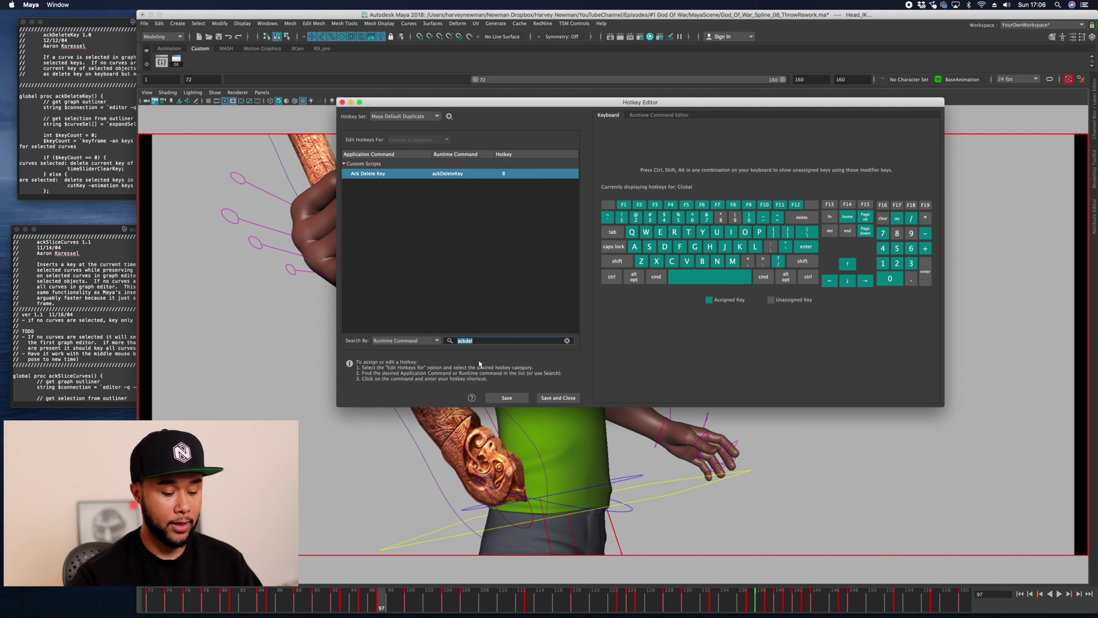
pyautogui.write('acks')
pyautogui.press('Tab')
pyautogui.press('l')
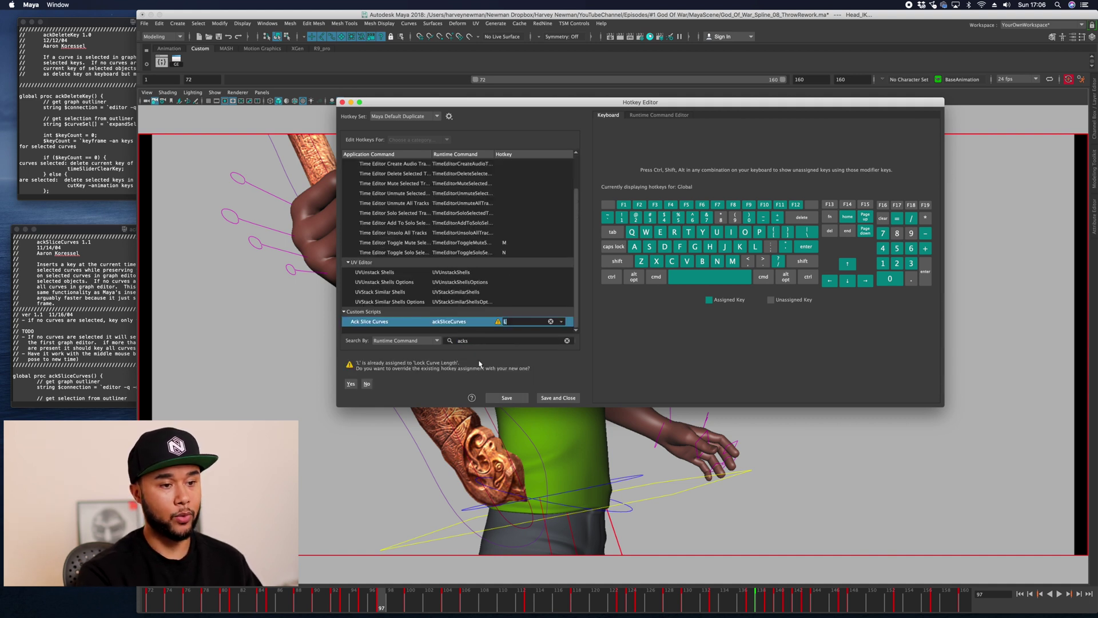
pyautogui.press('i')
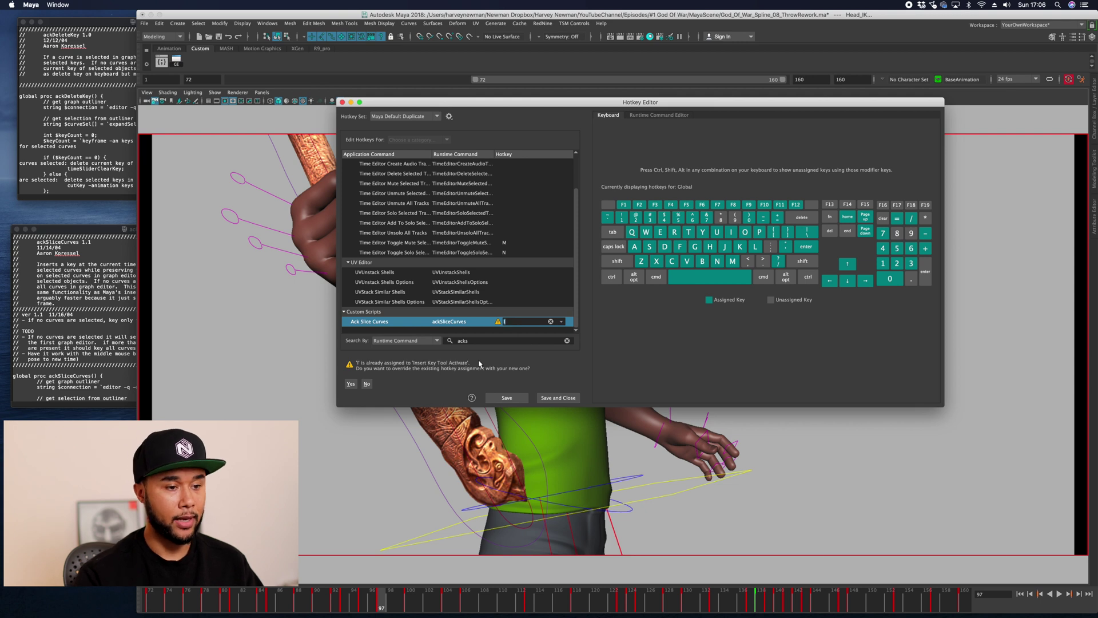
pyautogui.press('Return')
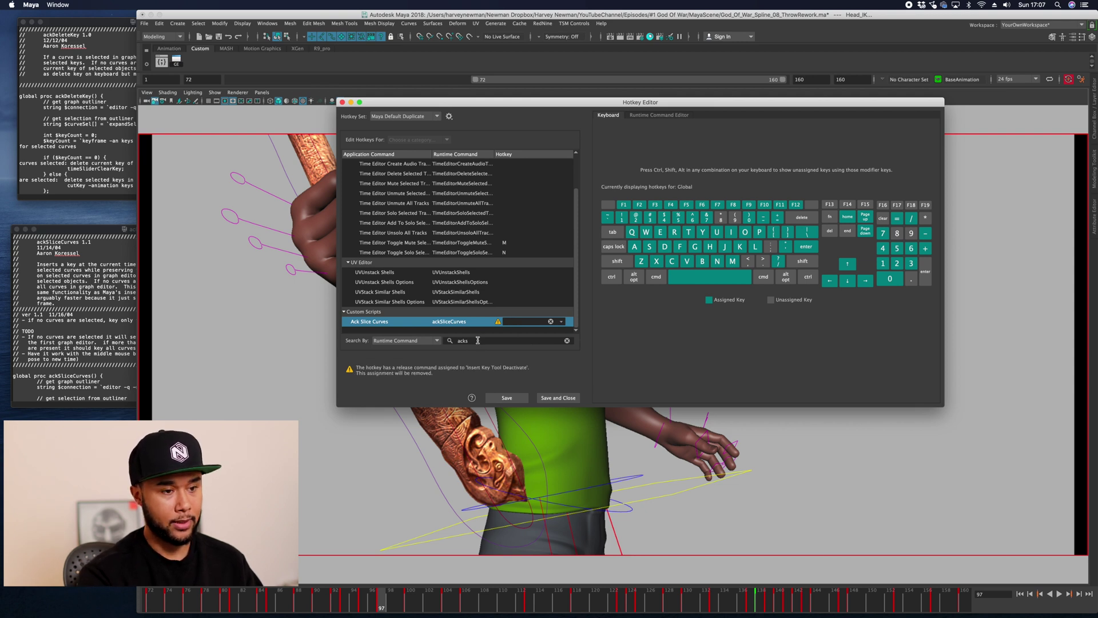
pyautogui.click(478, 340)
# Set N for Ack Slice Curves, overriding Modify Paint Value Press, then save and close
pyautogui.write('acks')
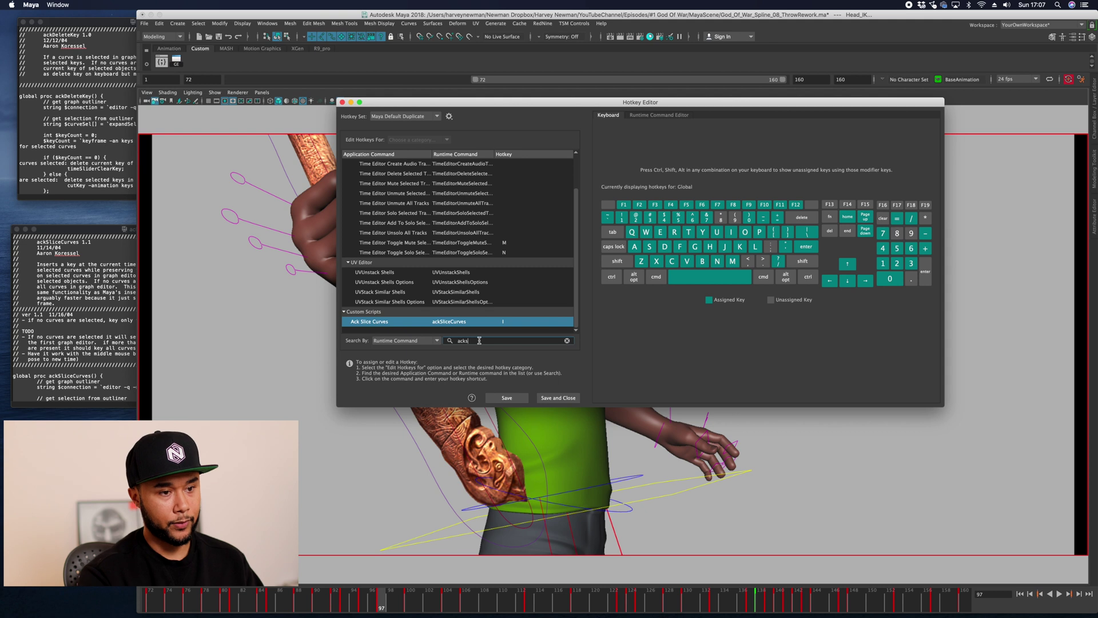
pyautogui.write('li')
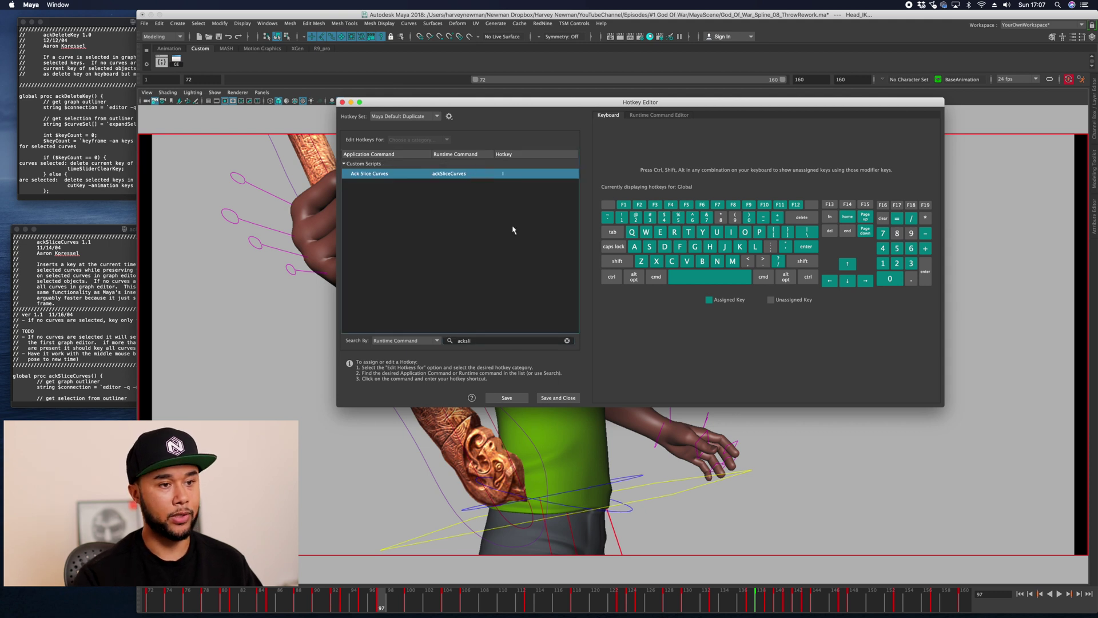
pyautogui.click(514, 175)
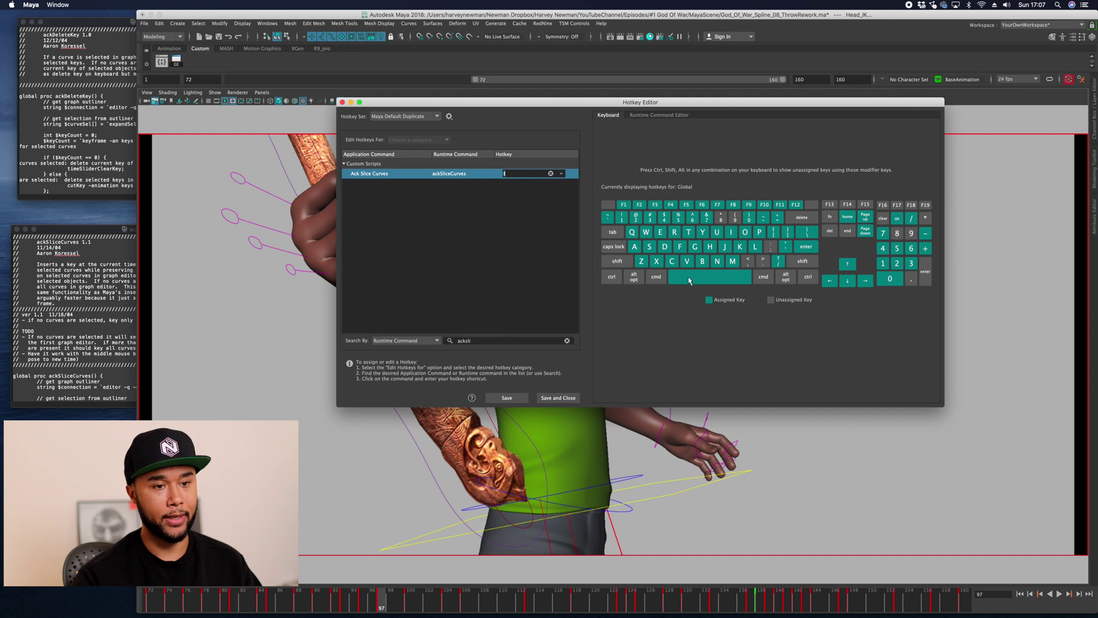
pyautogui.press('n')
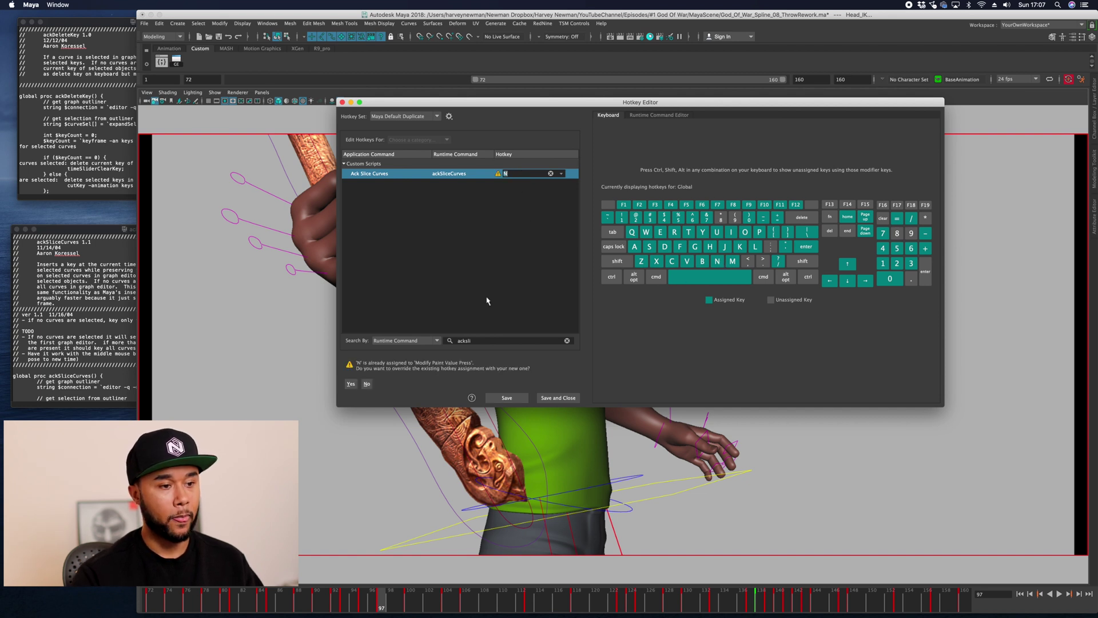
pyautogui.click(350, 383)
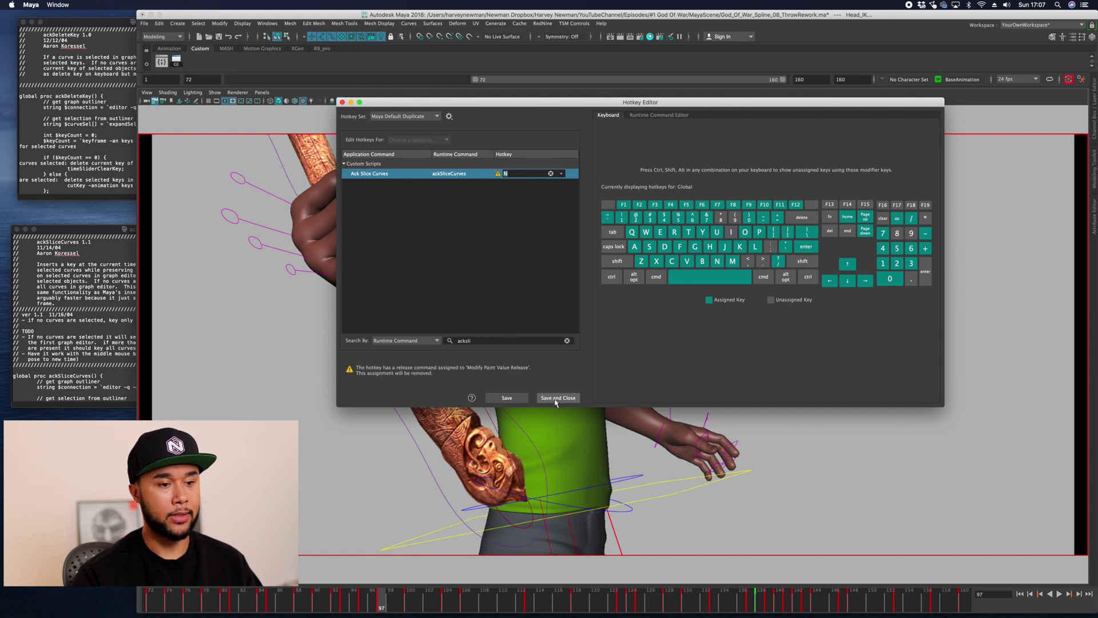
pyautogui.click(506, 397)
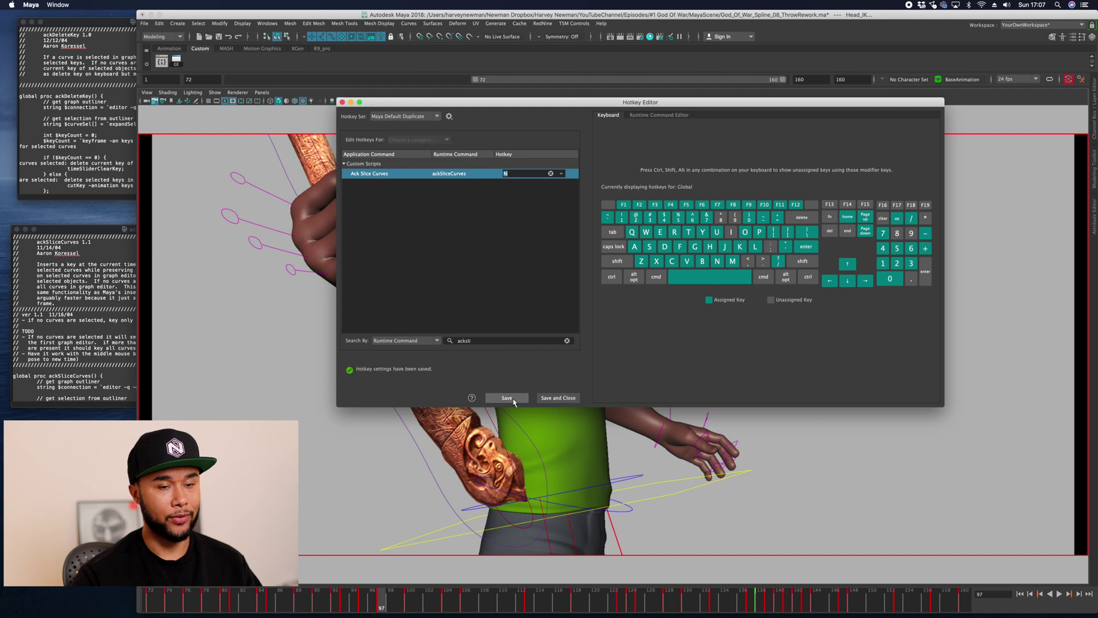
pyautogui.click(342, 101)
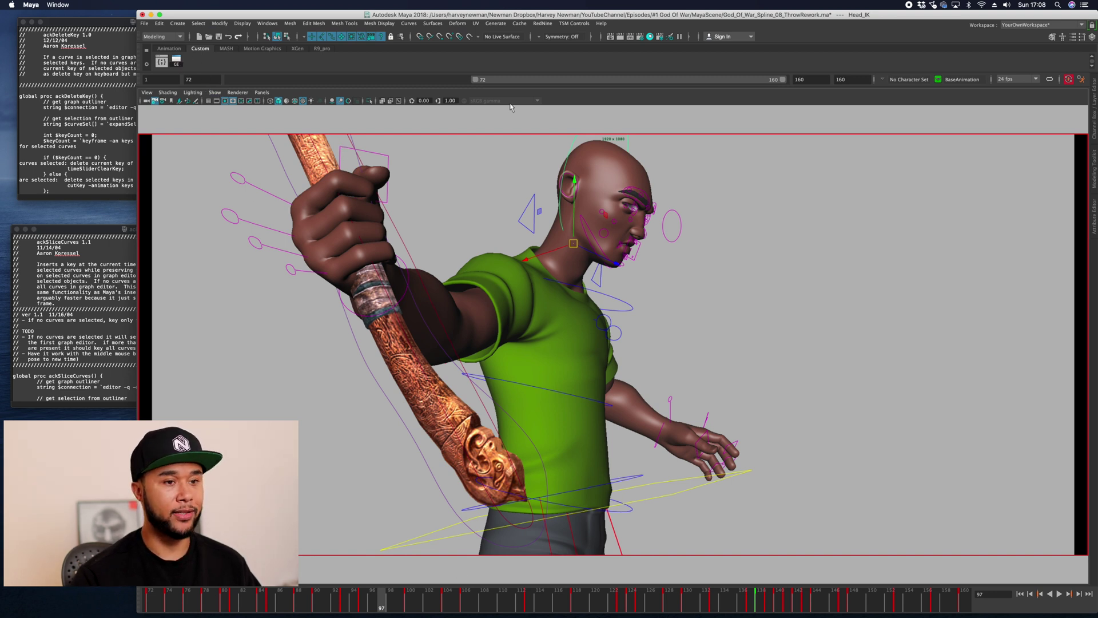
# Reopen the Hotkey Editor from Settings/Preferences and check which commands use I
pyautogui.click(267, 24)
pyautogui.moveTo(320, 106)
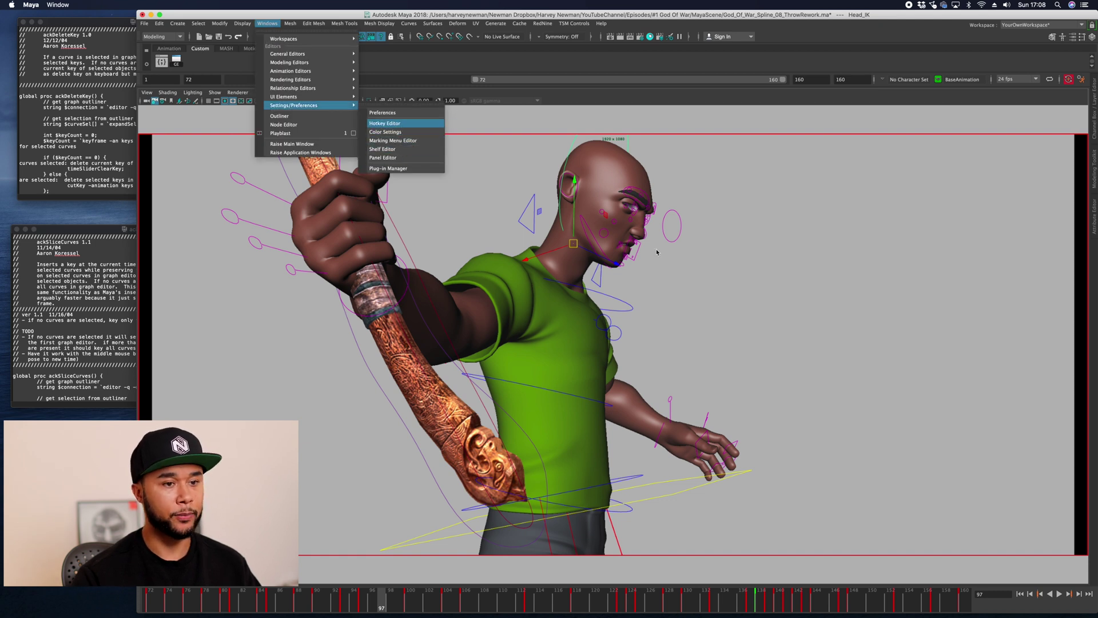
pyautogui.click(384, 123)
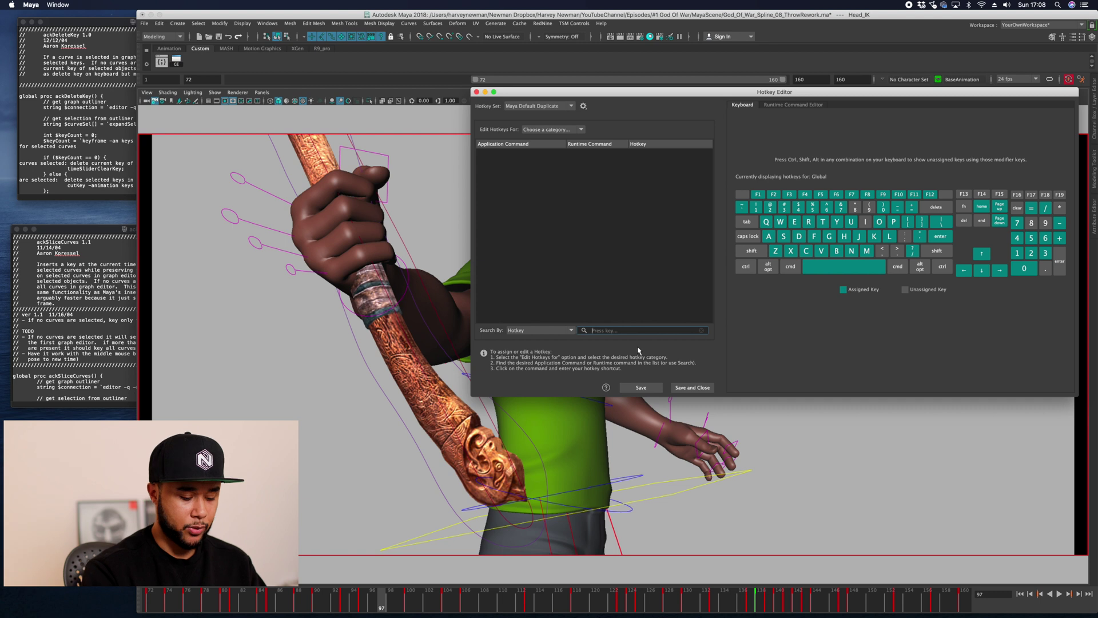
pyautogui.press('i')
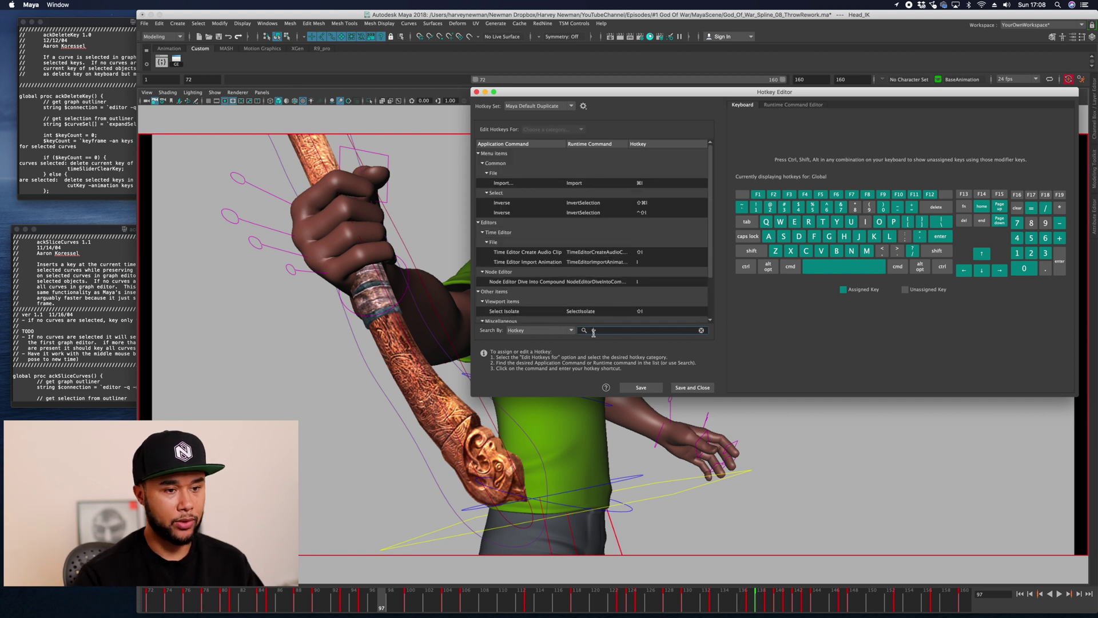
# Search application commands for 'spline' to list the tangent commands, including Tangents Spline
pyautogui.click(566, 331)
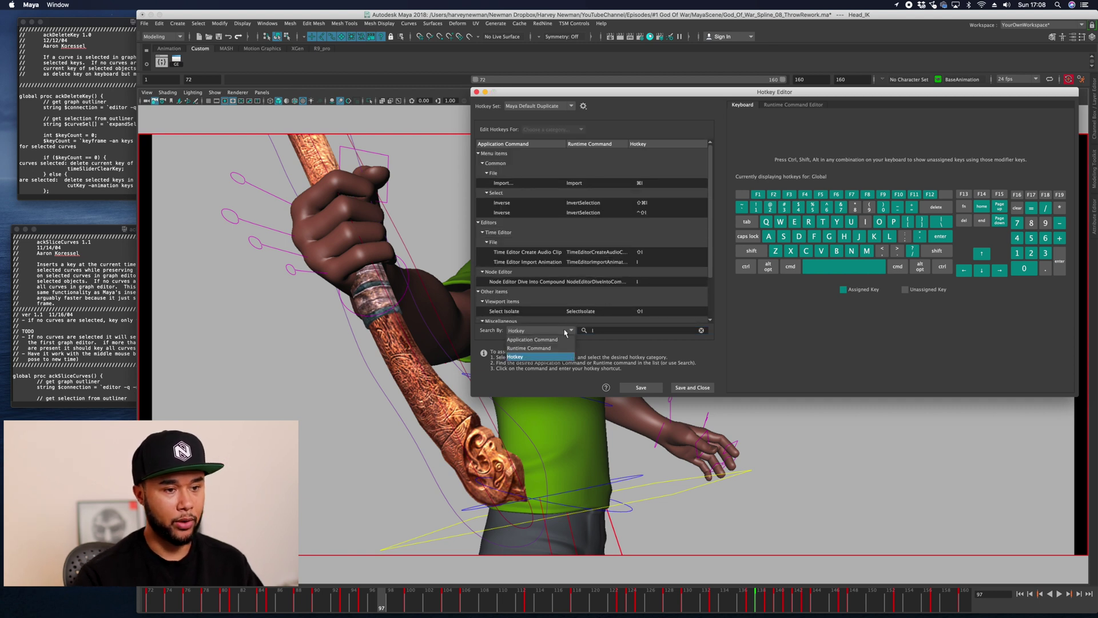
pyautogui.click(553, 342)
pyautogui.doubleClick(603, 330)
pyautogui.write('spline')
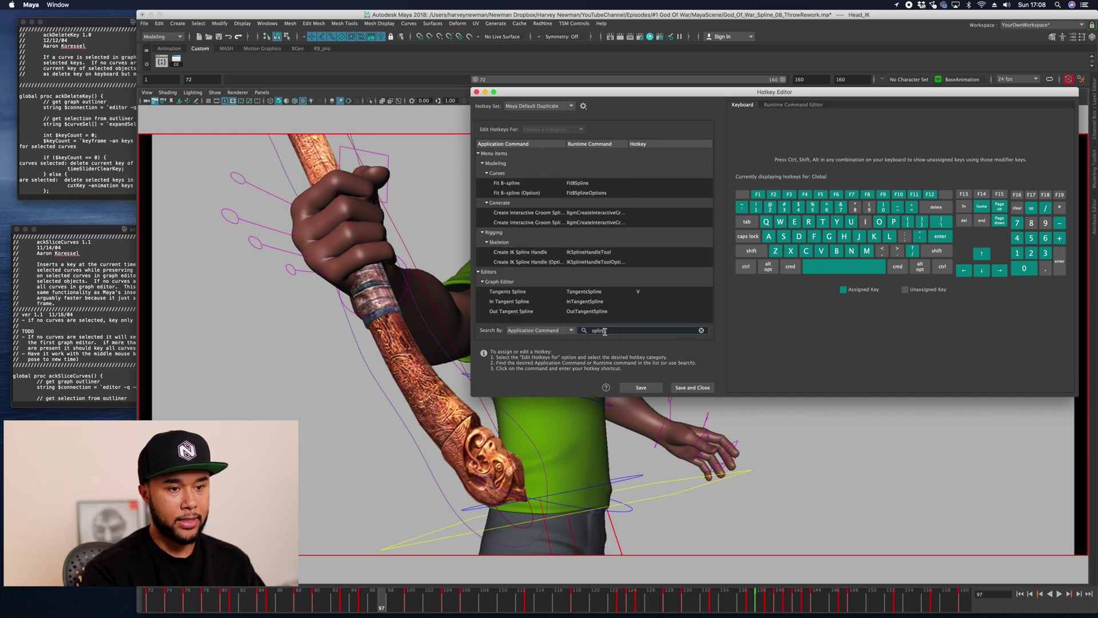